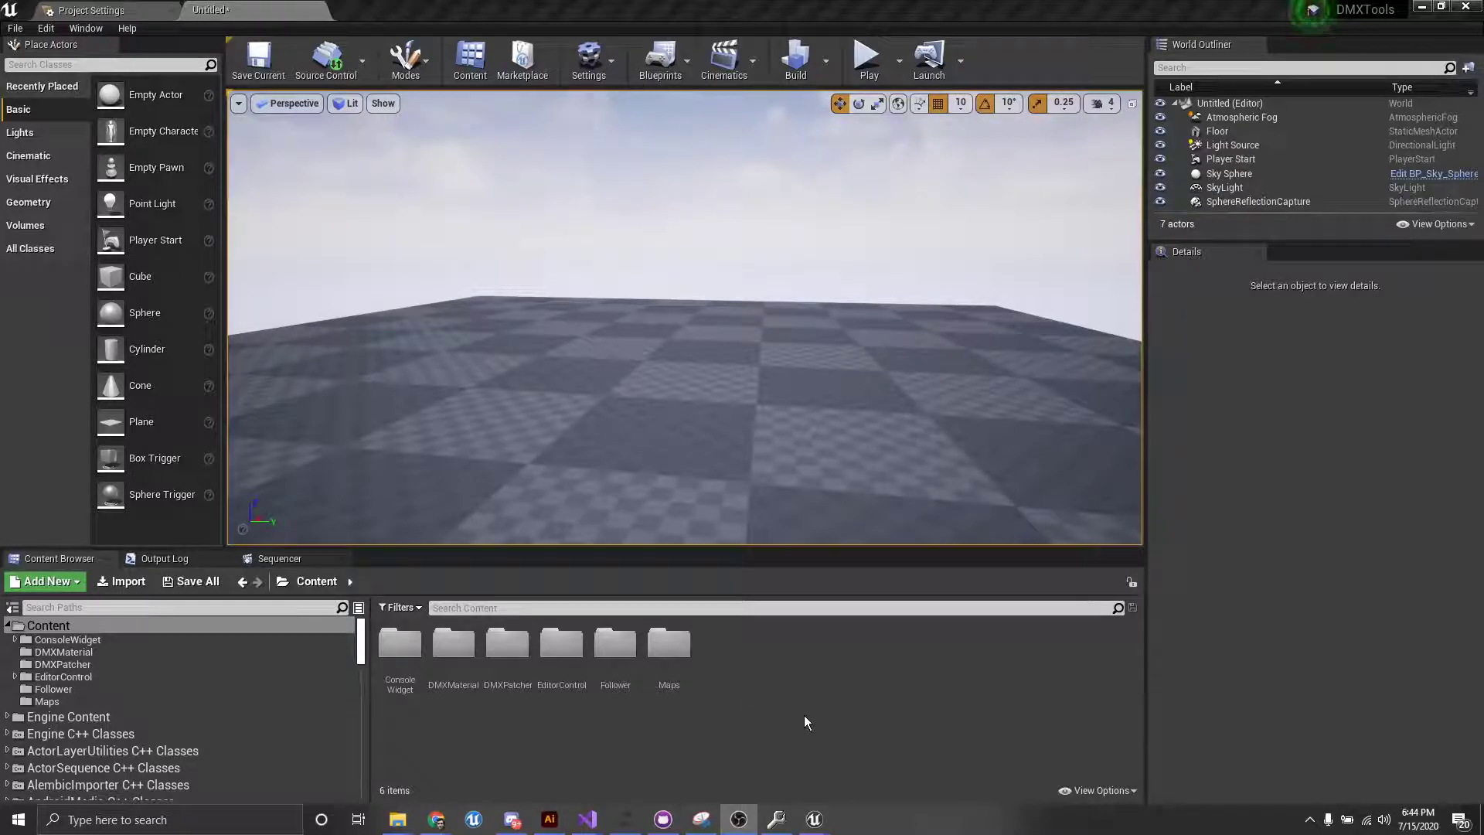
Place BP_DMX_FollowActor from the Follower folder into the level and enlarge the Details panel
double_click(615, 656)
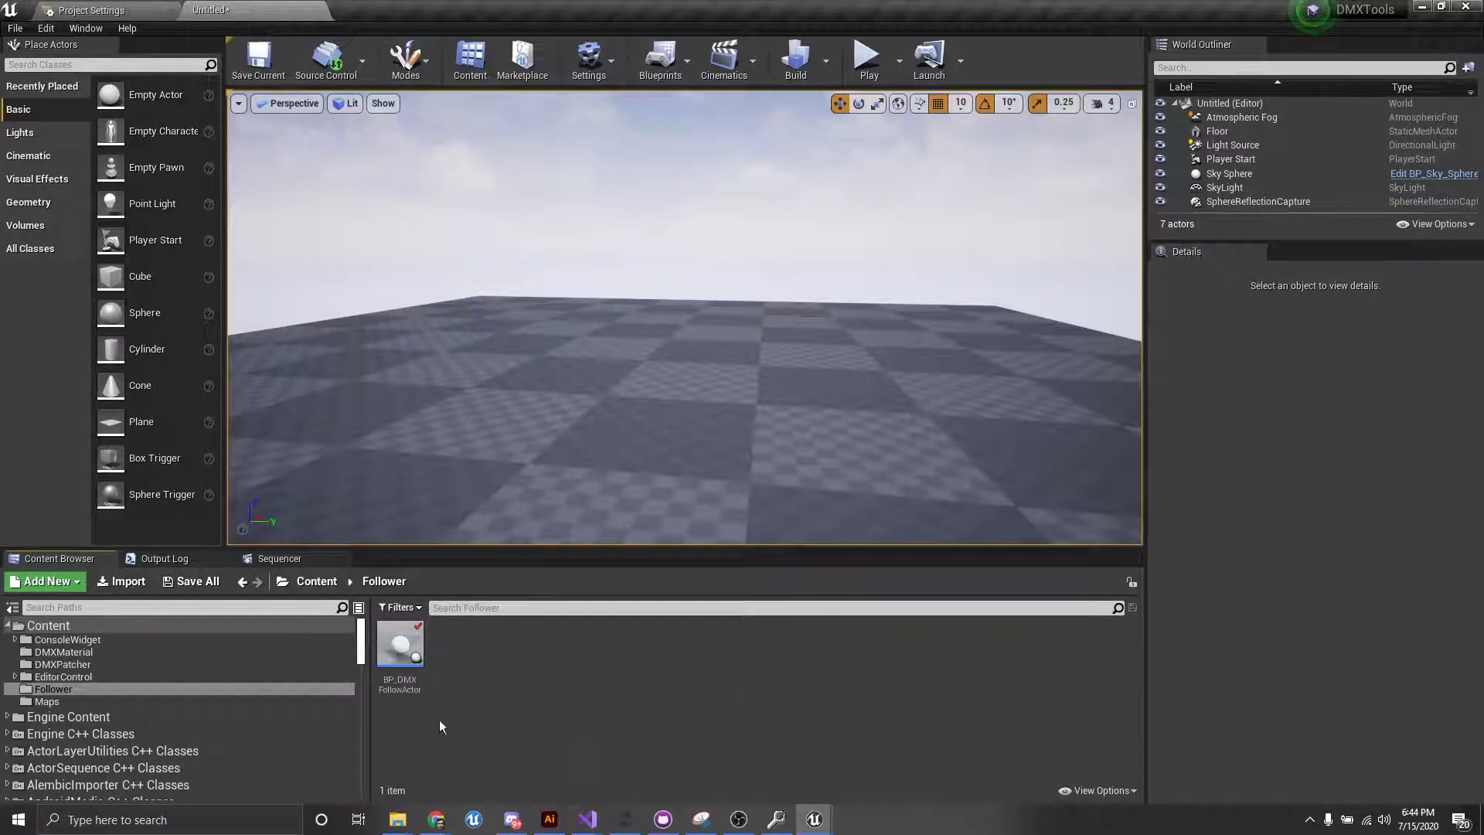
mouse_move(399, 648)
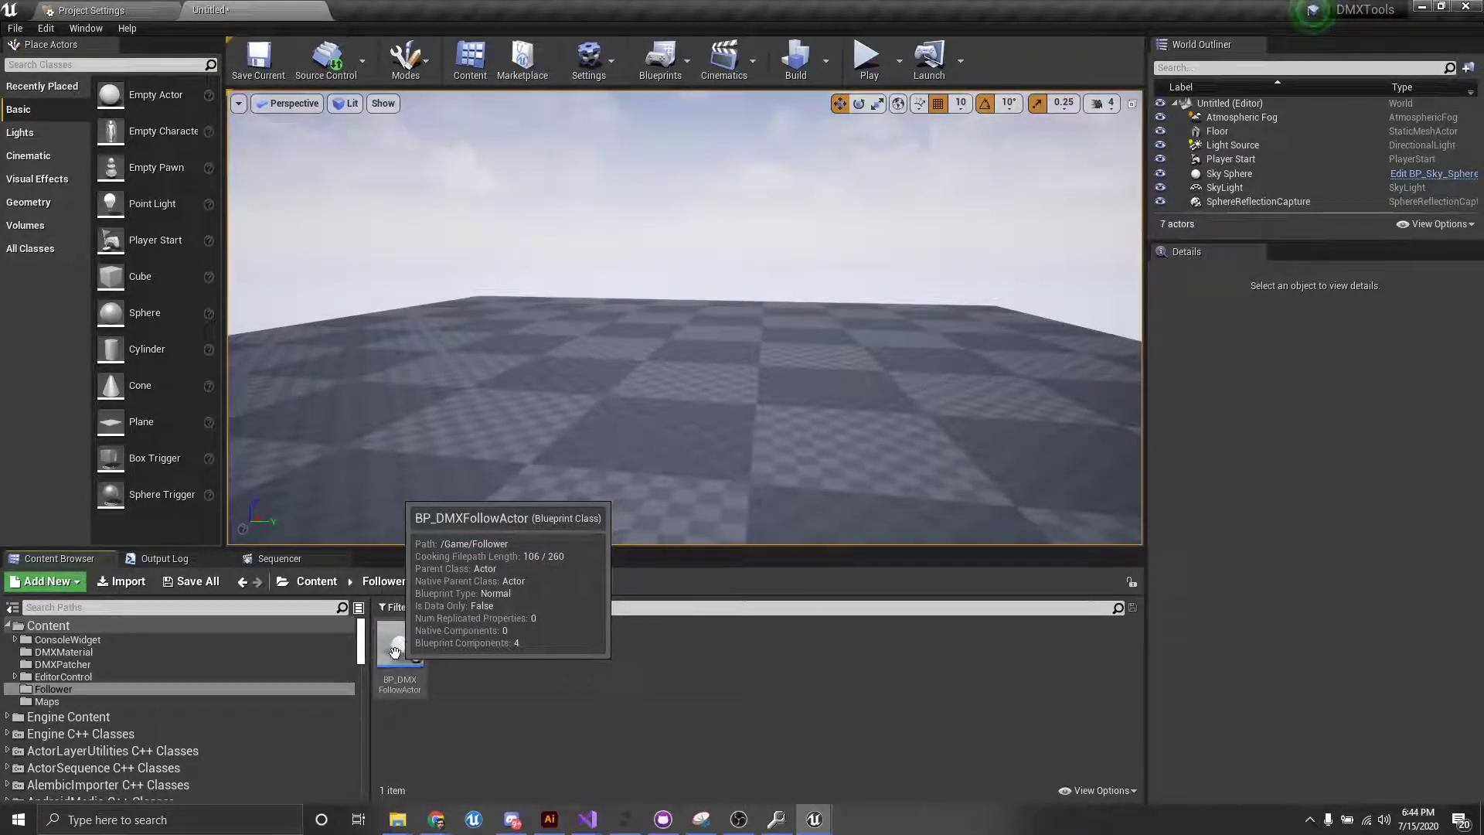
drag(398, 648, 855, 253)
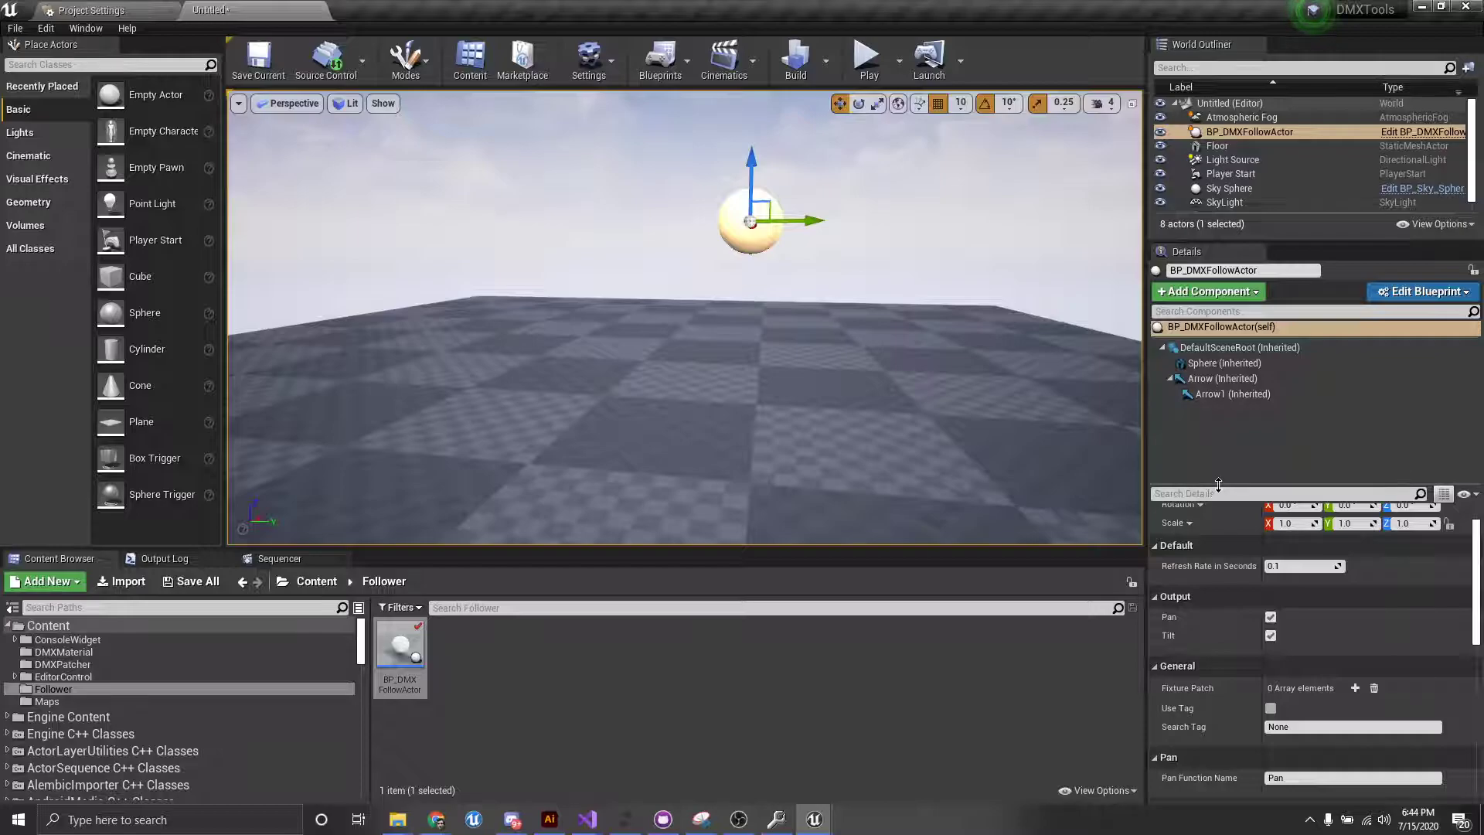
drag(1217, 486, 1220, 420)
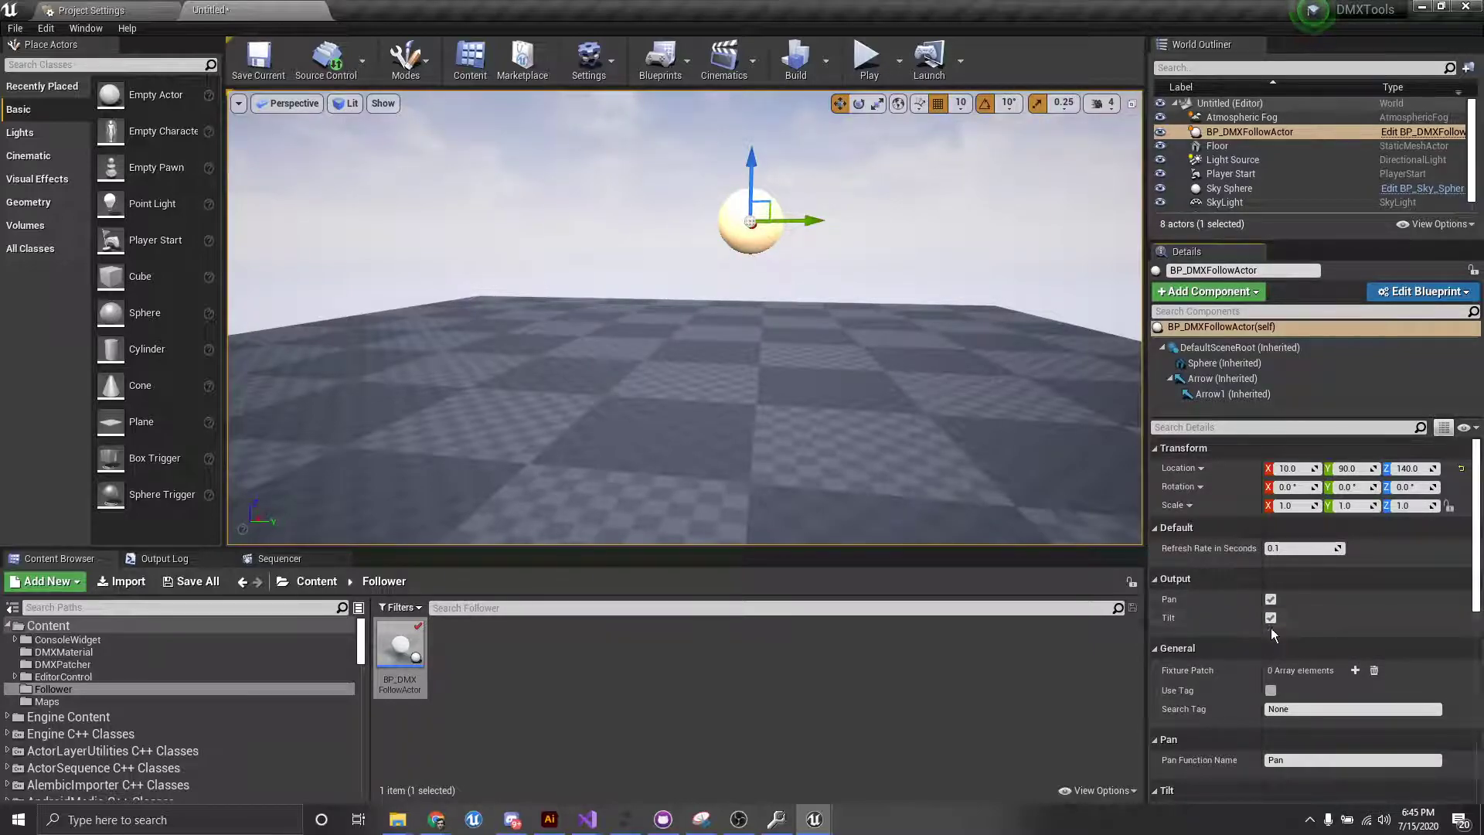
scroll(1256, 633, down, 2)
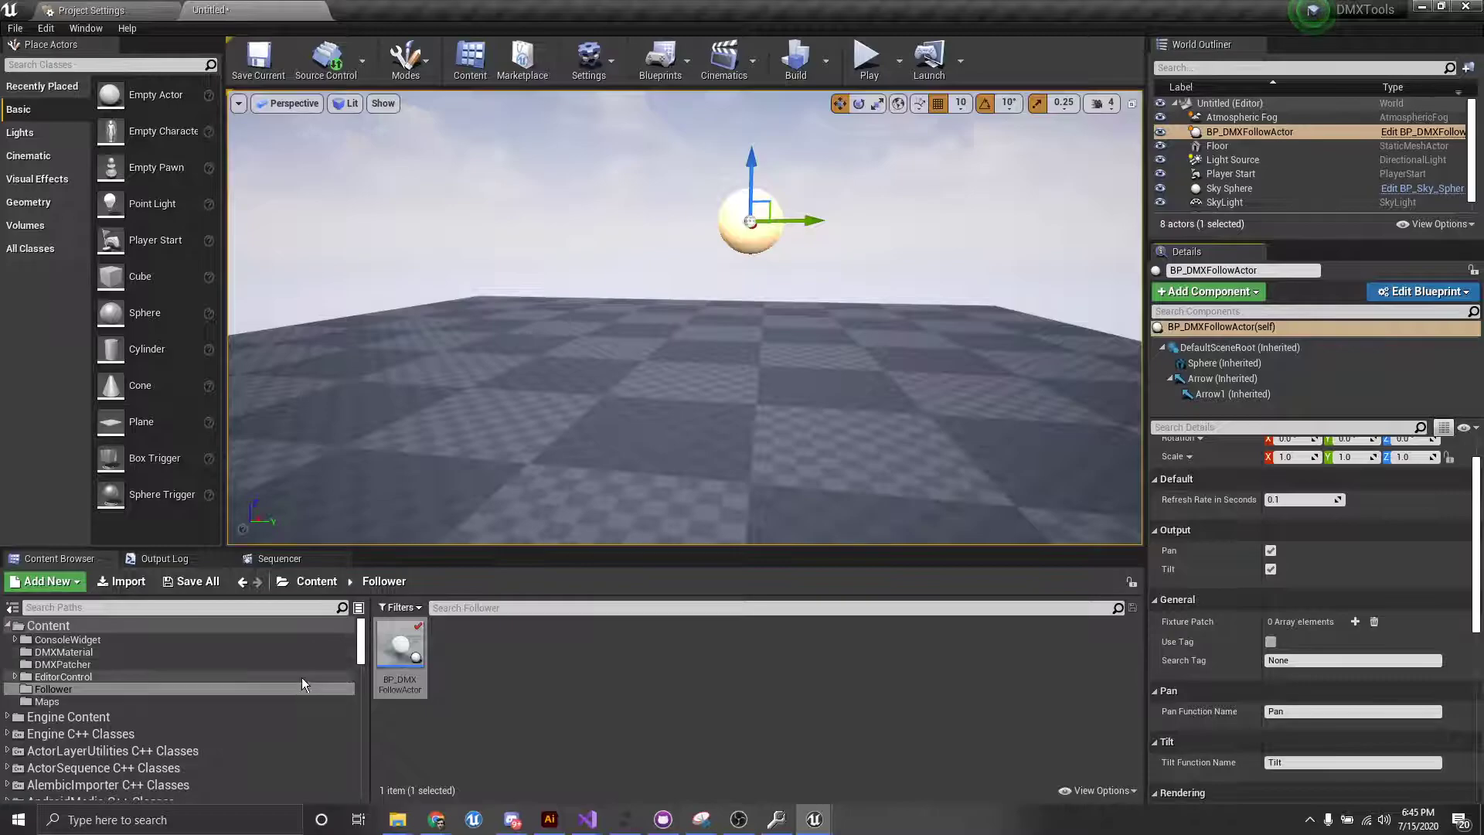
Place a BP_MovingHead from DMXFixtures Content into the level beneath the sphere
scroll(257, 684, down, 5)
scroll(256, 684, down, 6)
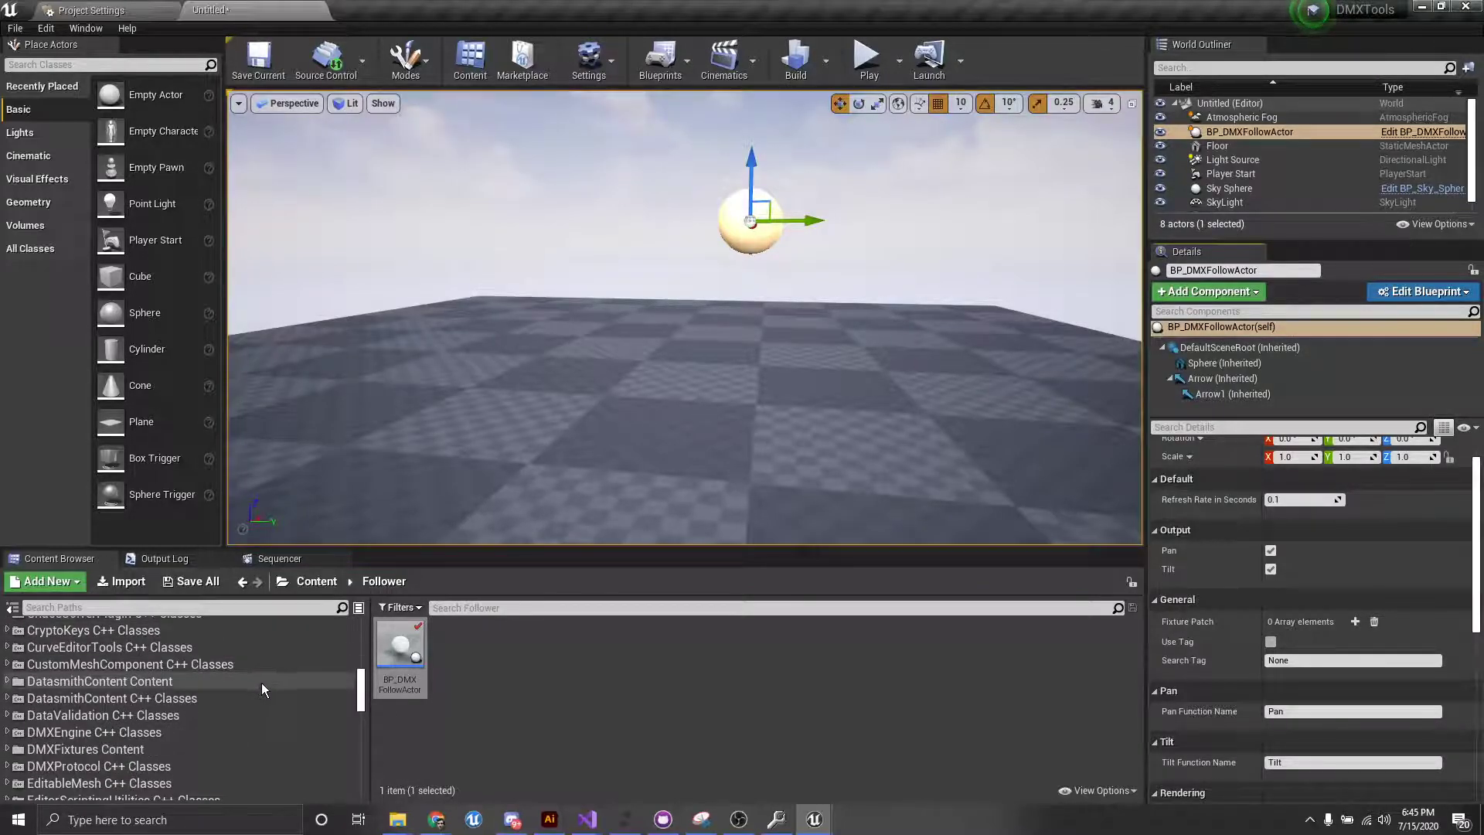
click(108, 748)
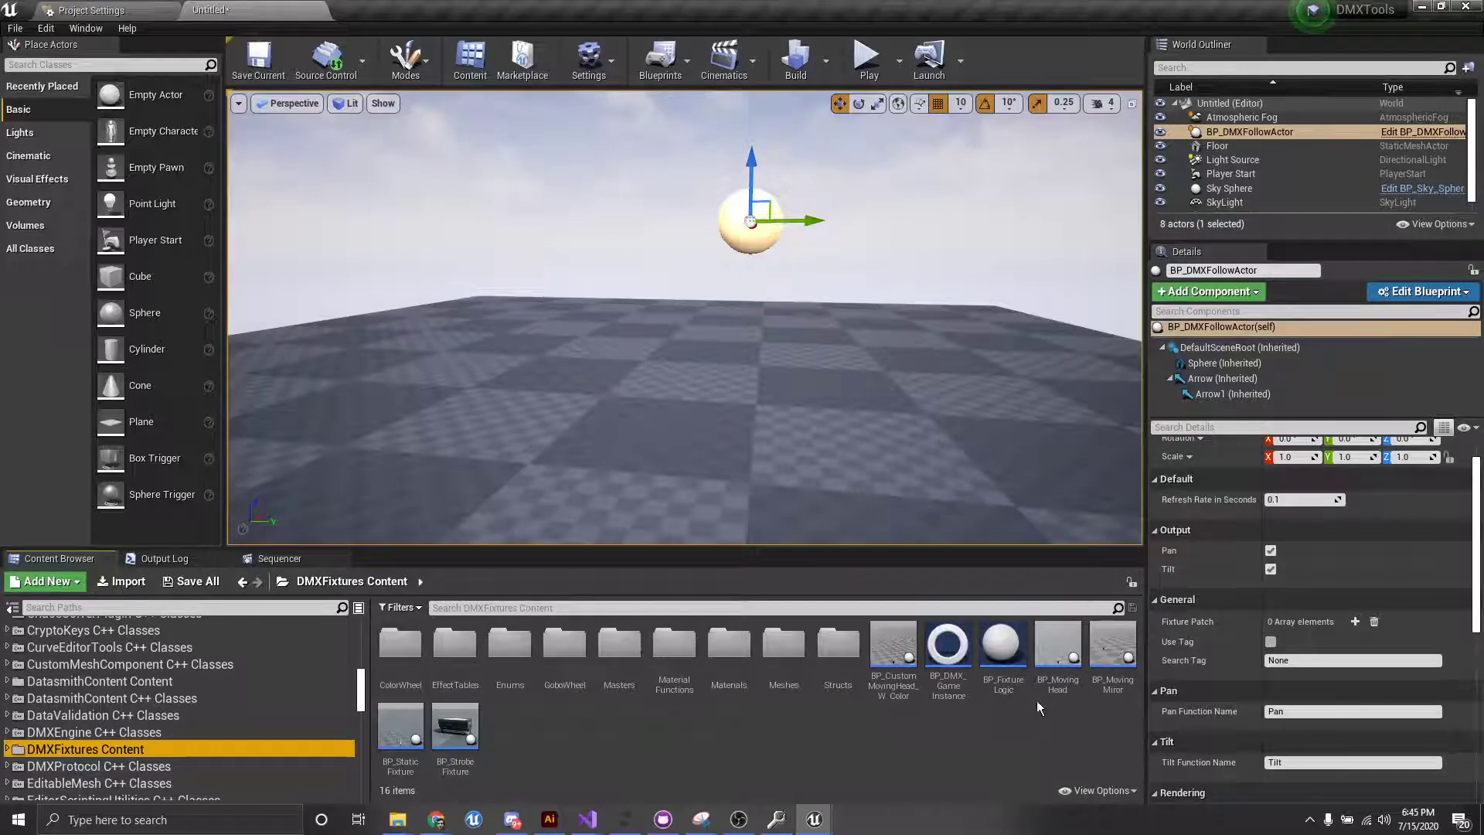
drag(1057, 653, 704, 464)
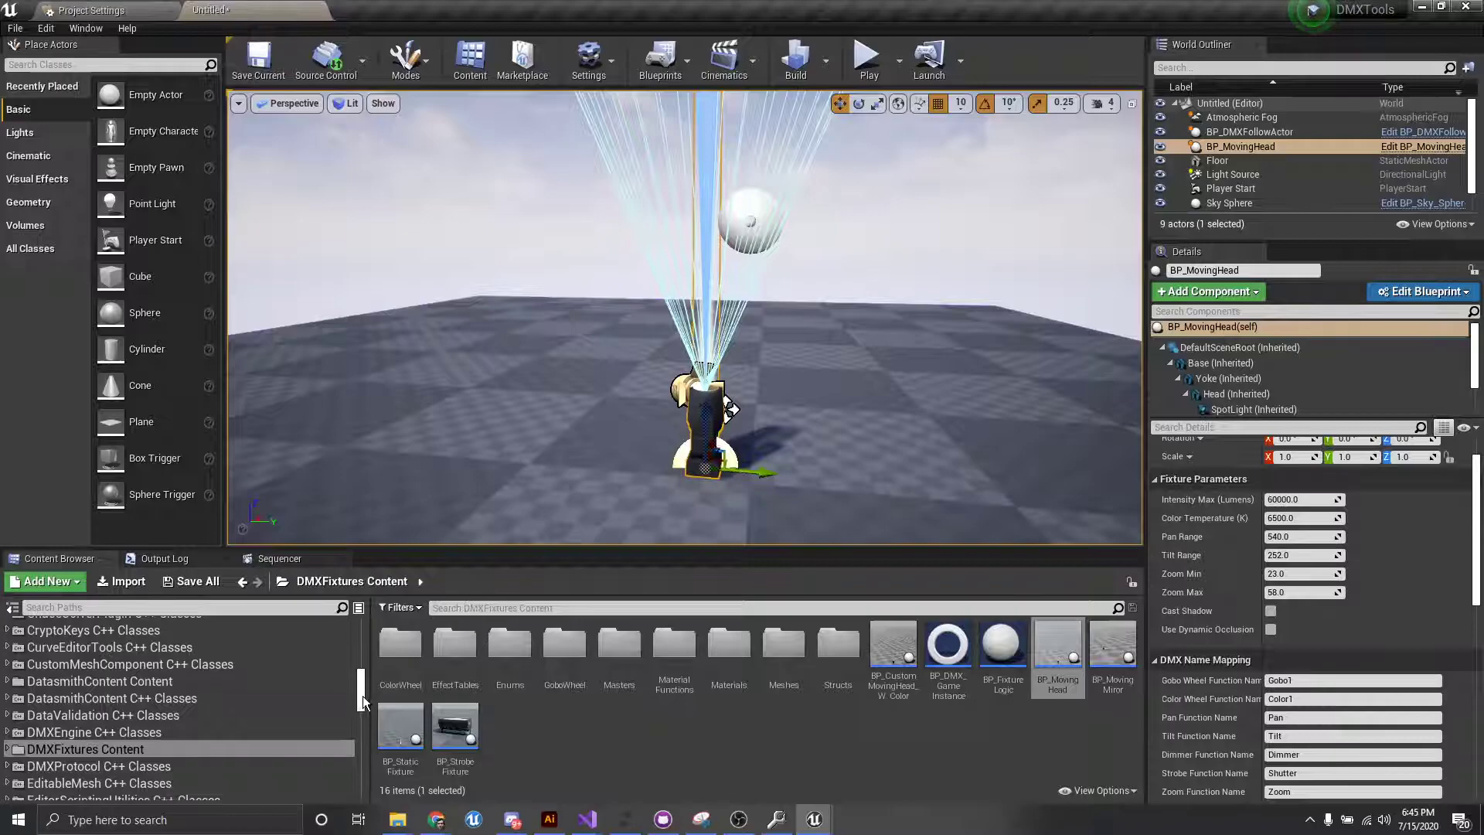
drag(362, 695, 363, 611)
click(116, 625)
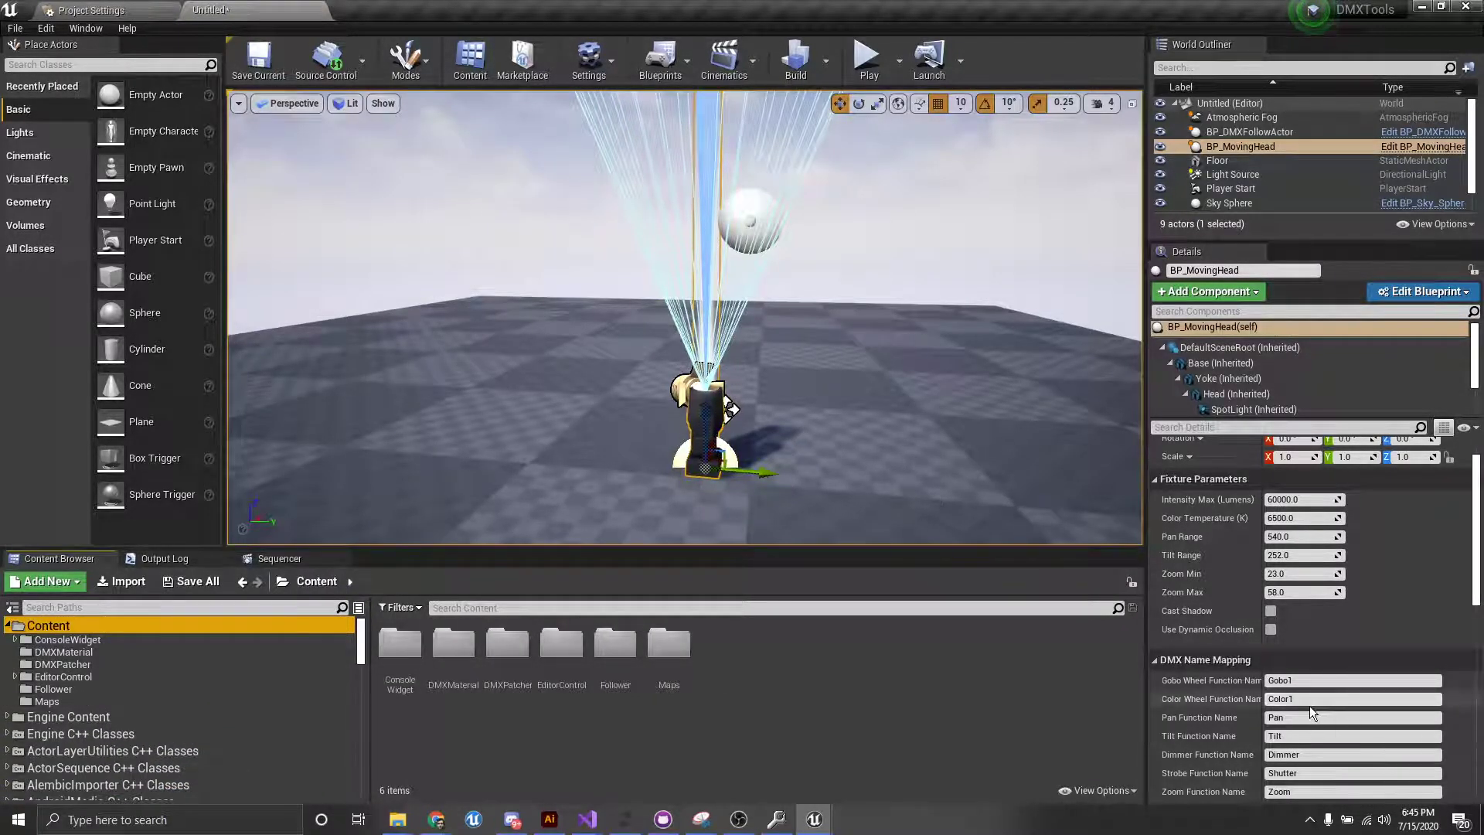
Set the moving head's DMX library to DMXToolsLibrary and fixture patch to MovingHead_Patch_1
scroll(1309, 707, down, 4)
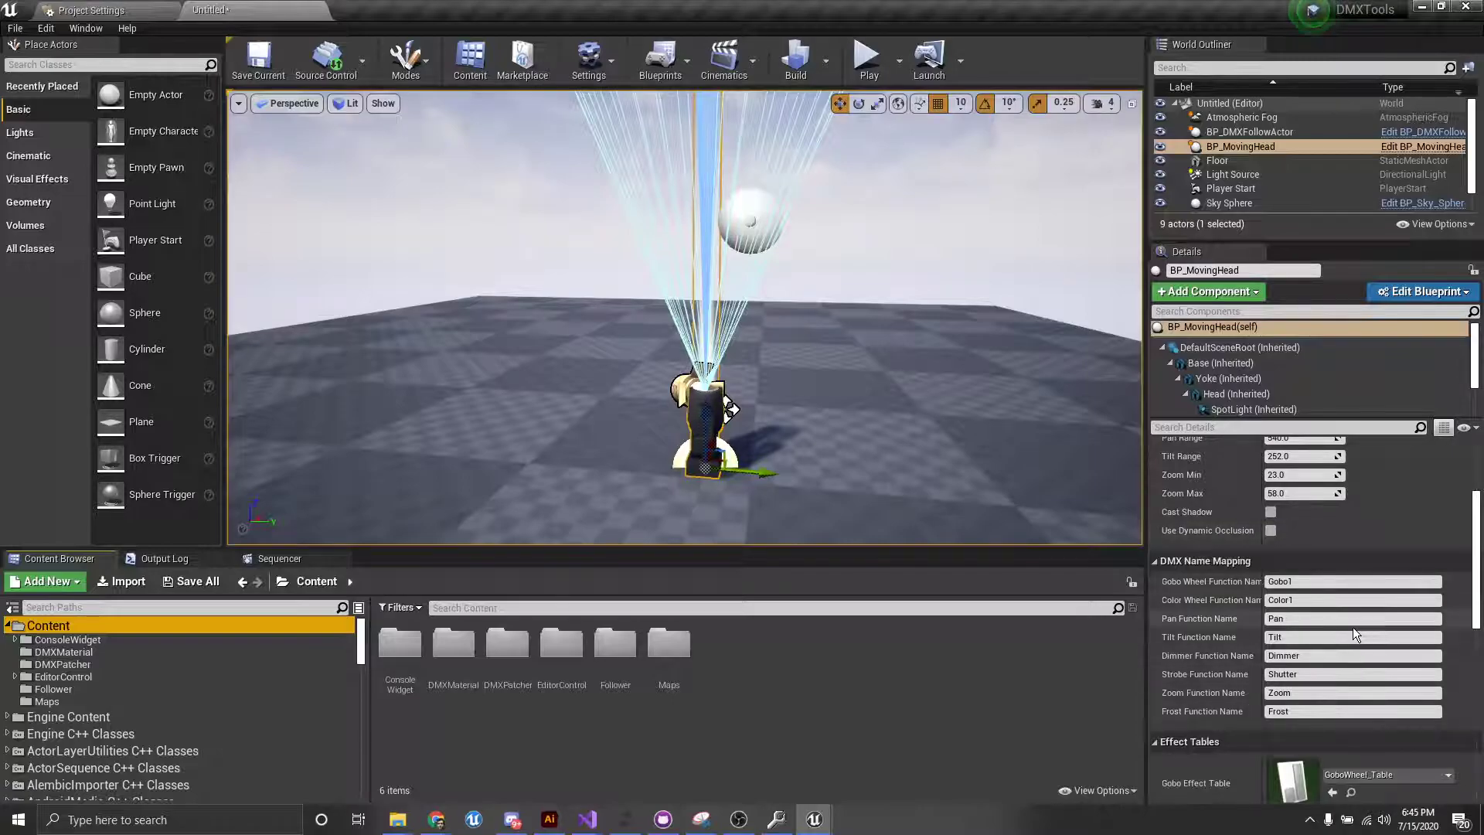
scroll(1353, 627, up, 4)
scroll(1276, 373, down, 2)
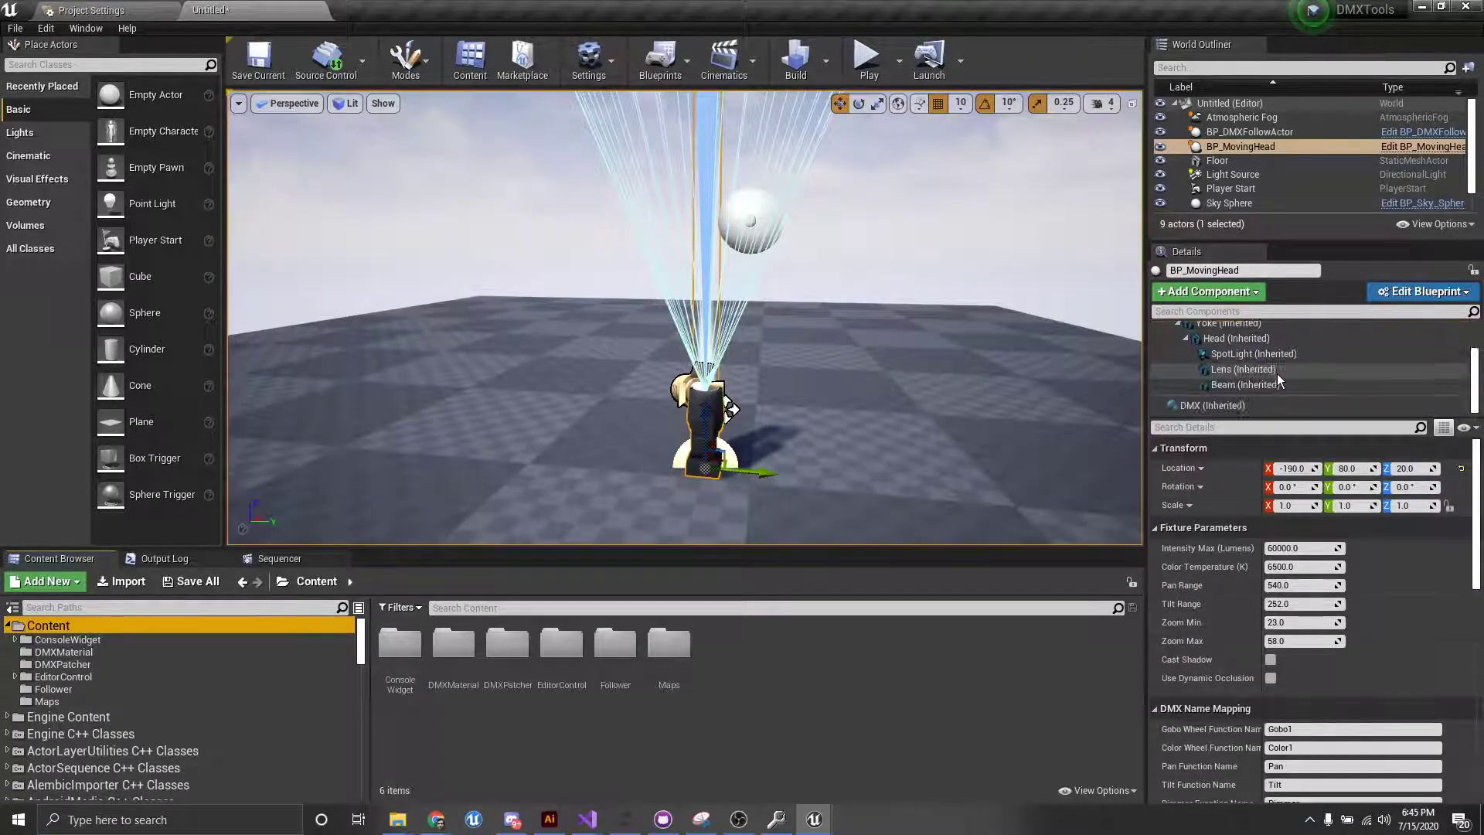
click(1236, 408)
click(1365, 500)
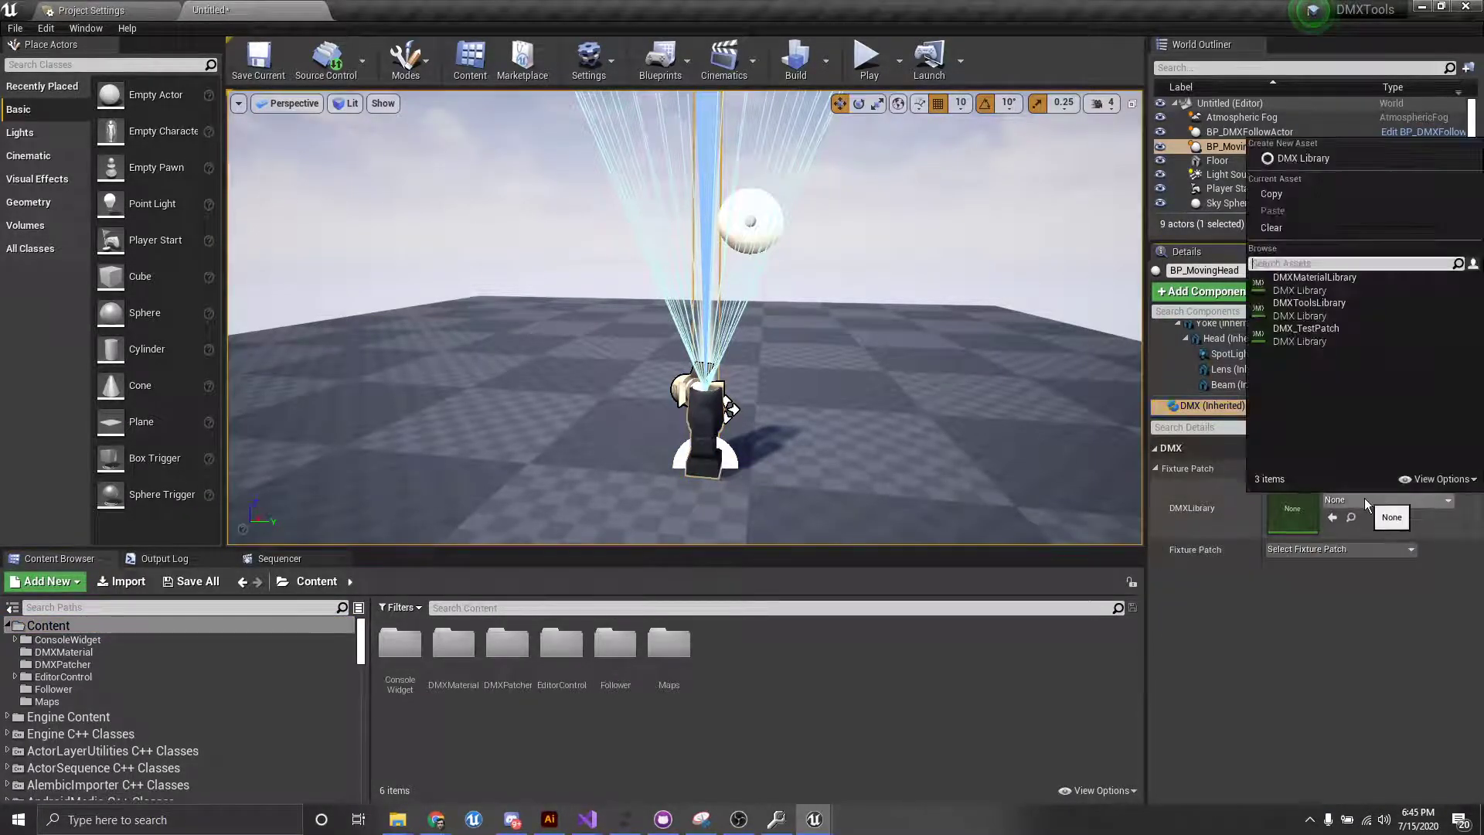
click(1323, 309)
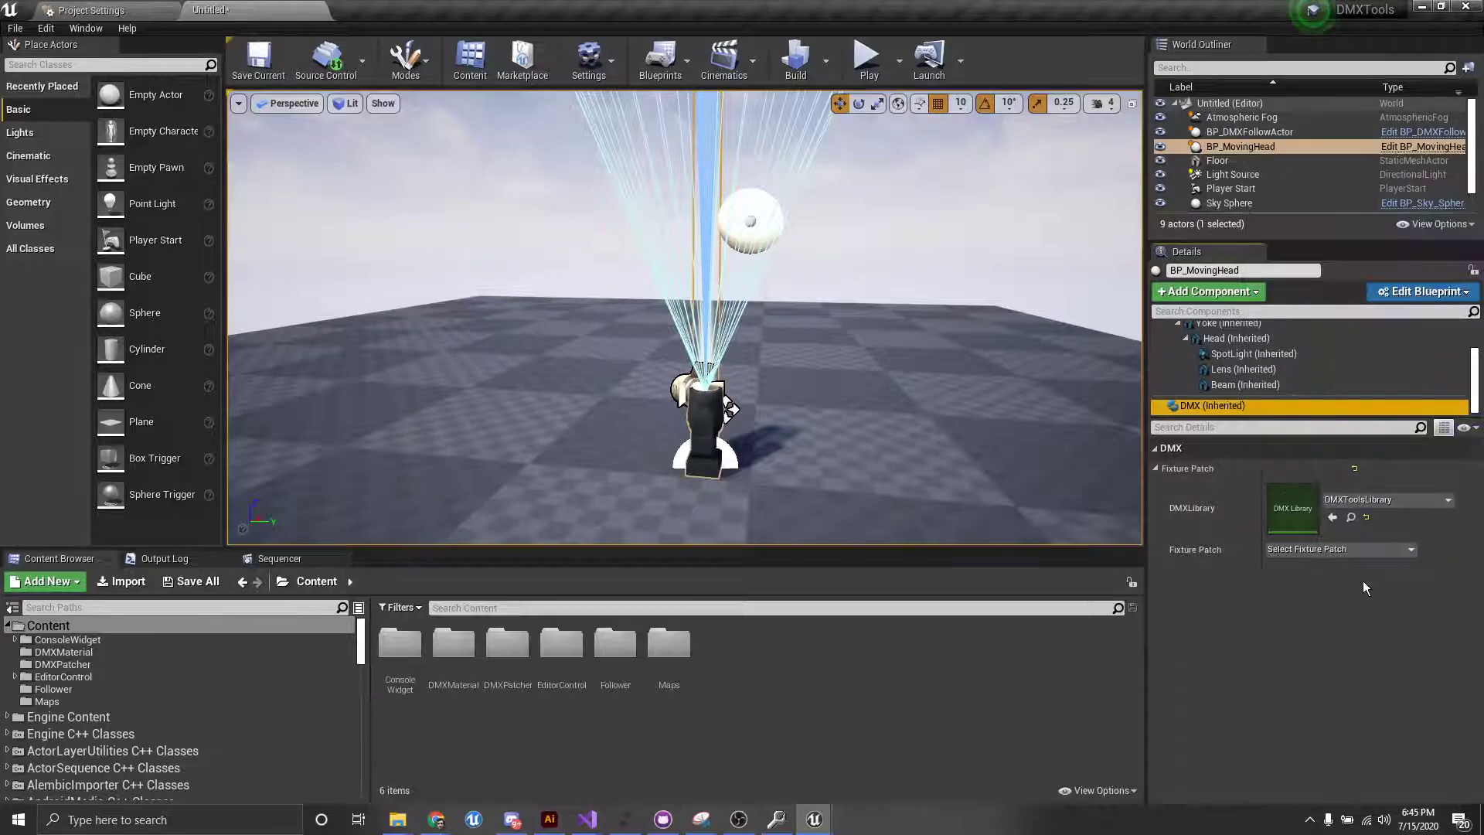
click(1342, 548)
click(1349, 578)
scroll(1265, 345, up, 2)
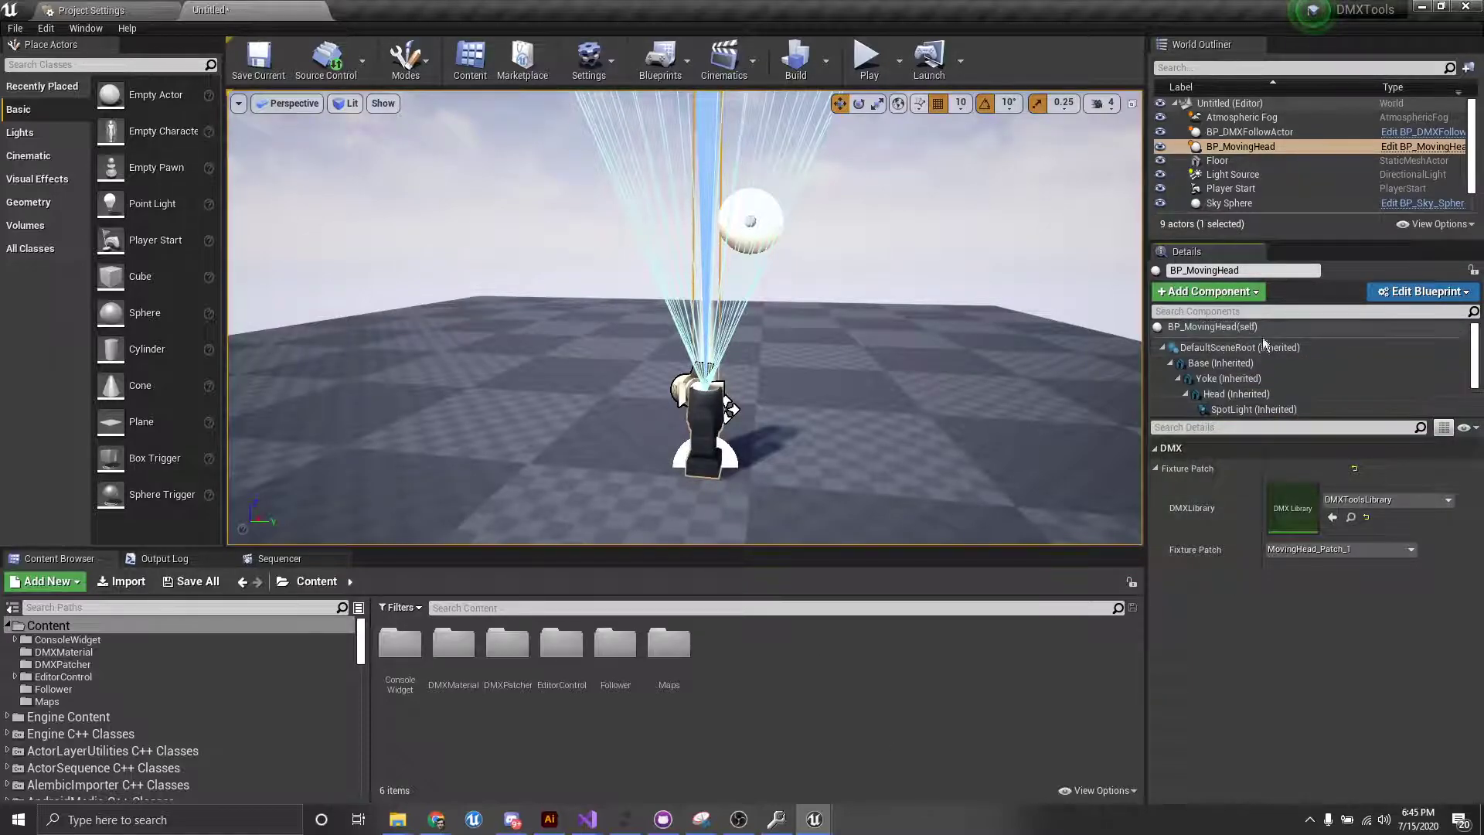
click(1262, 331)
Compare the moving head's Tilt function name with the follower's Pan and Tilt function names
scroll(1328, 689, down, 2)
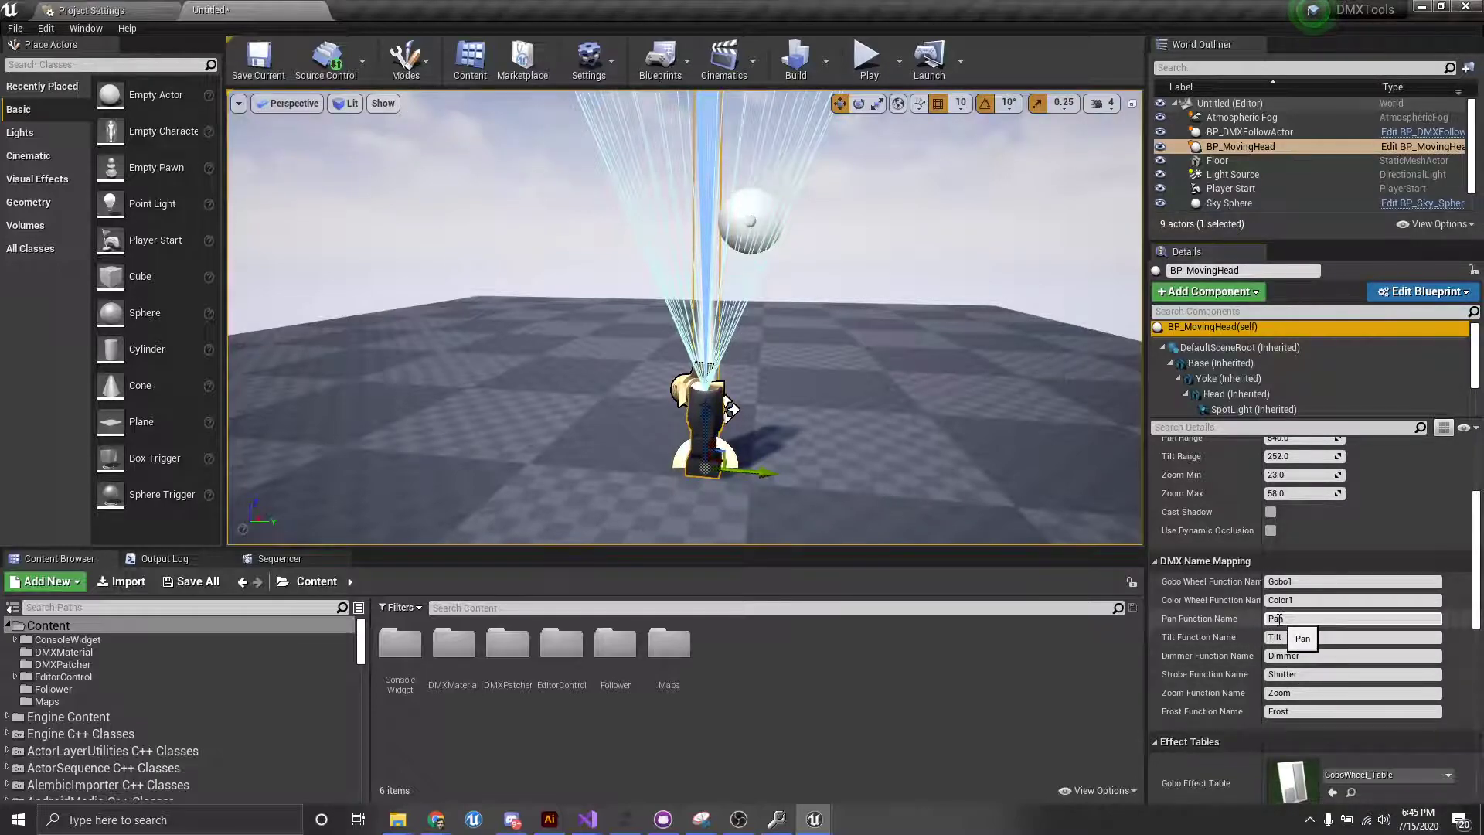
click(1308, 639)
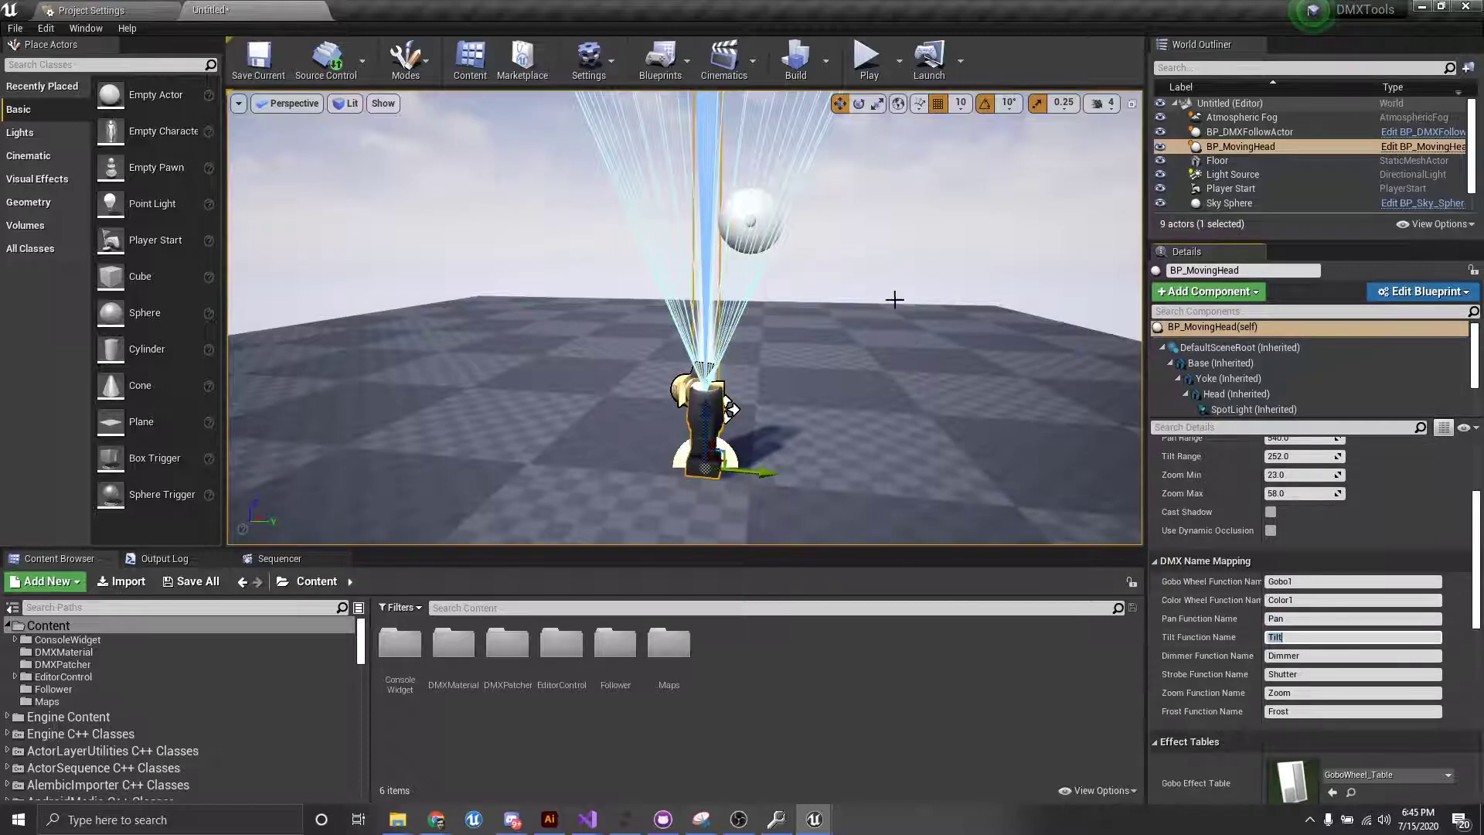
click(760, 205)
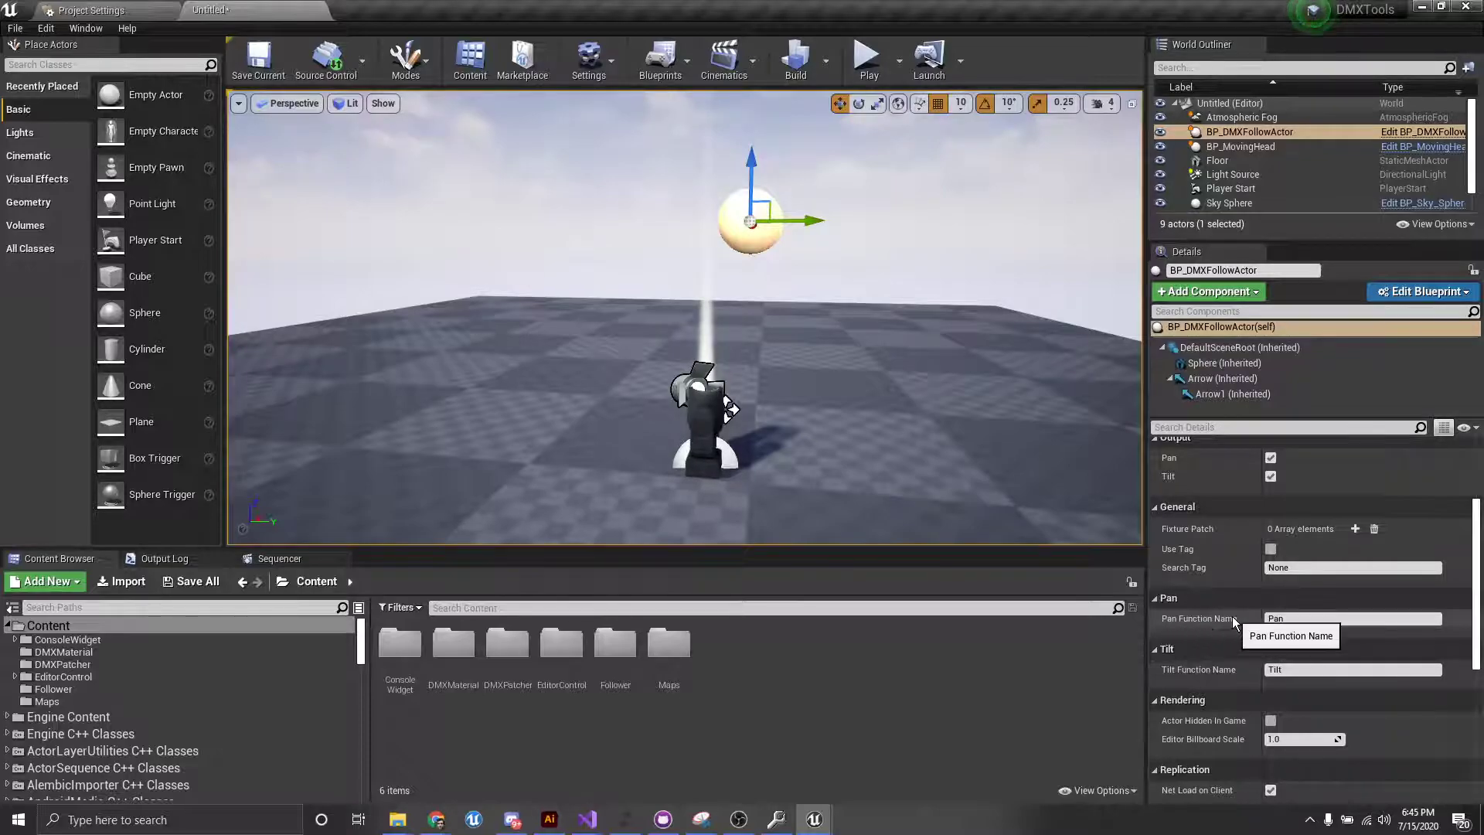
click(1304, 621)
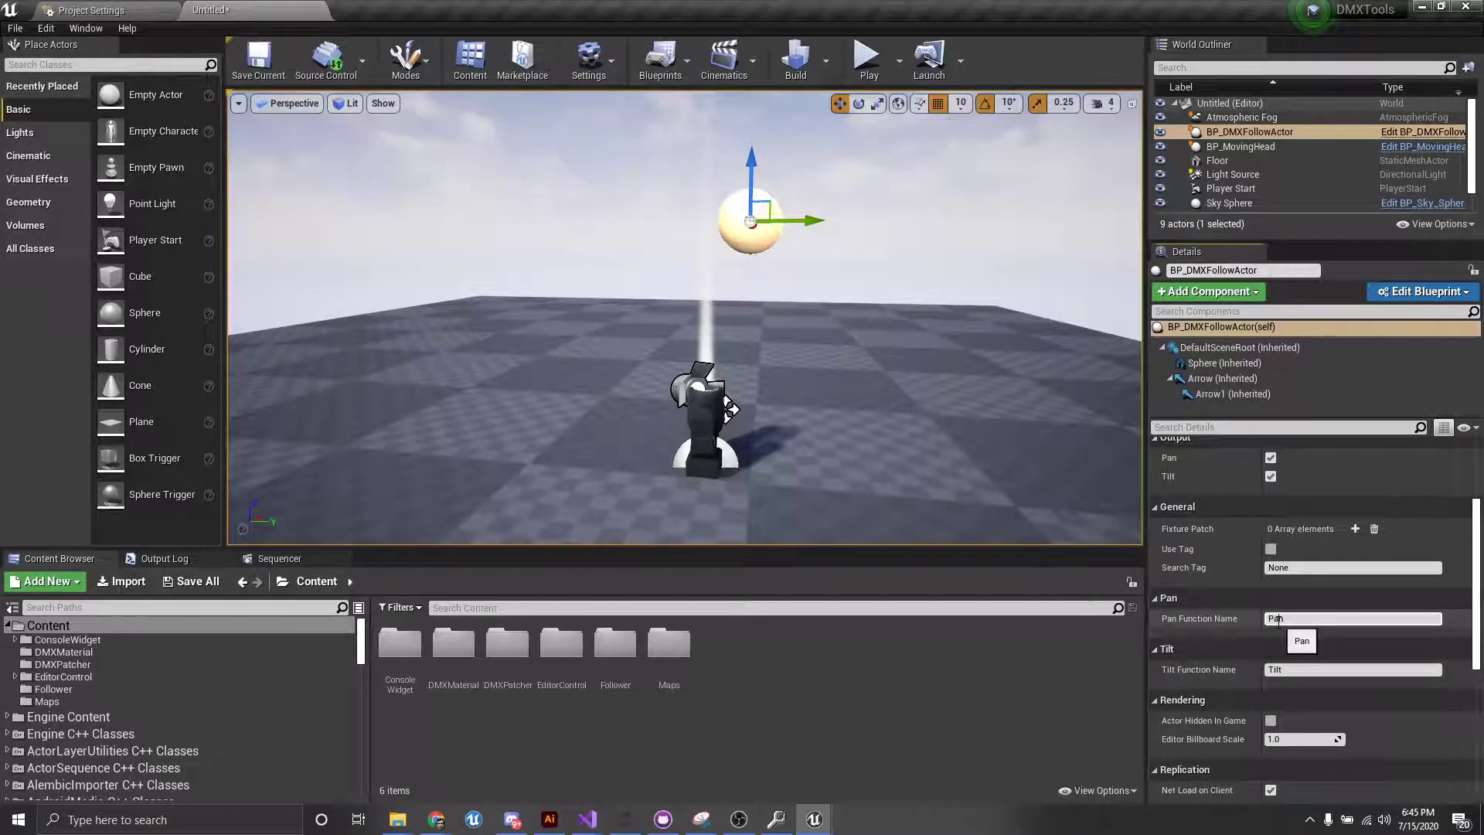
click(1298, 669)
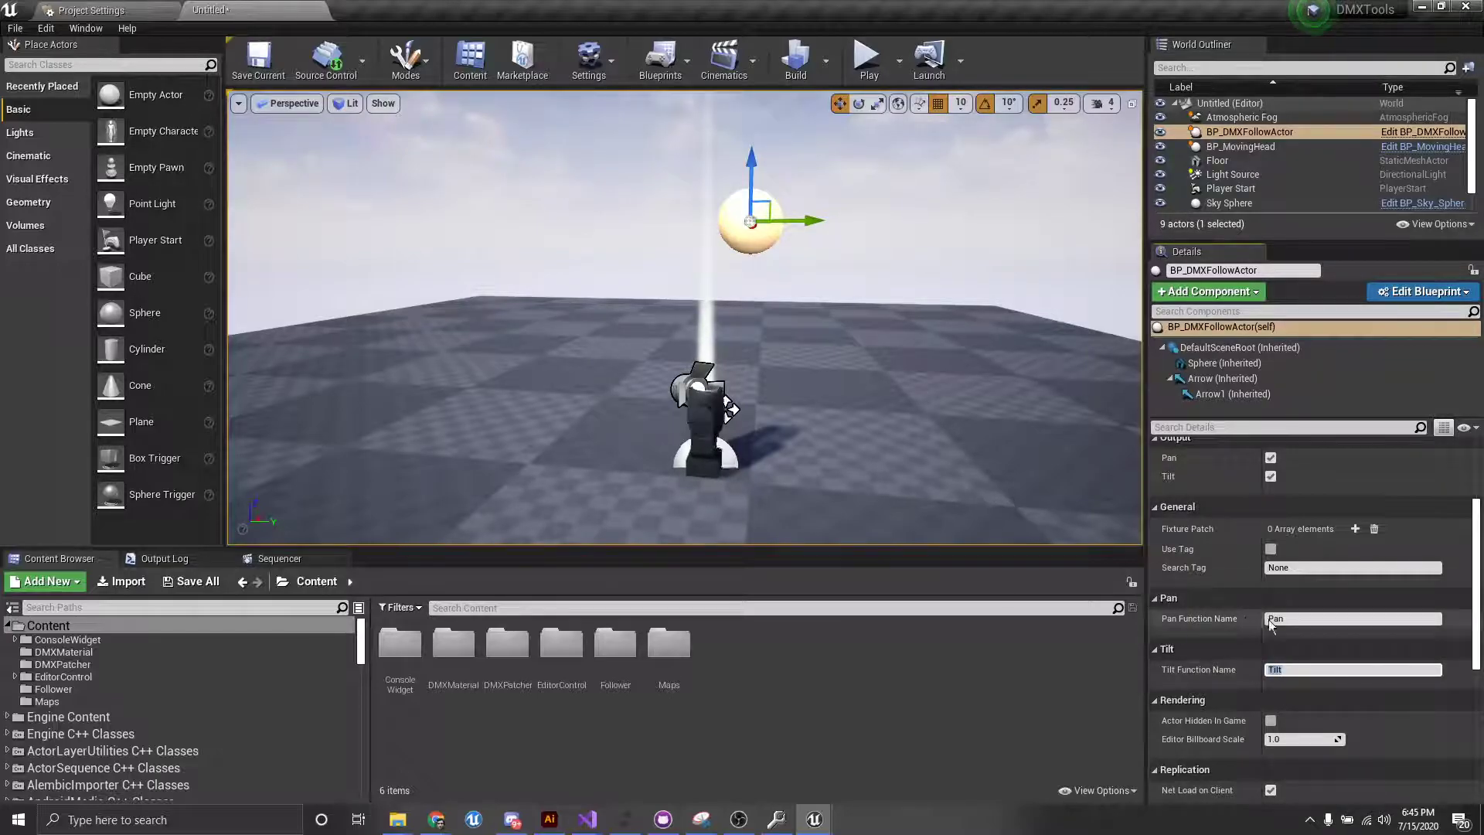
click(1301, 621)
scroll(1311, 637, up, 3)
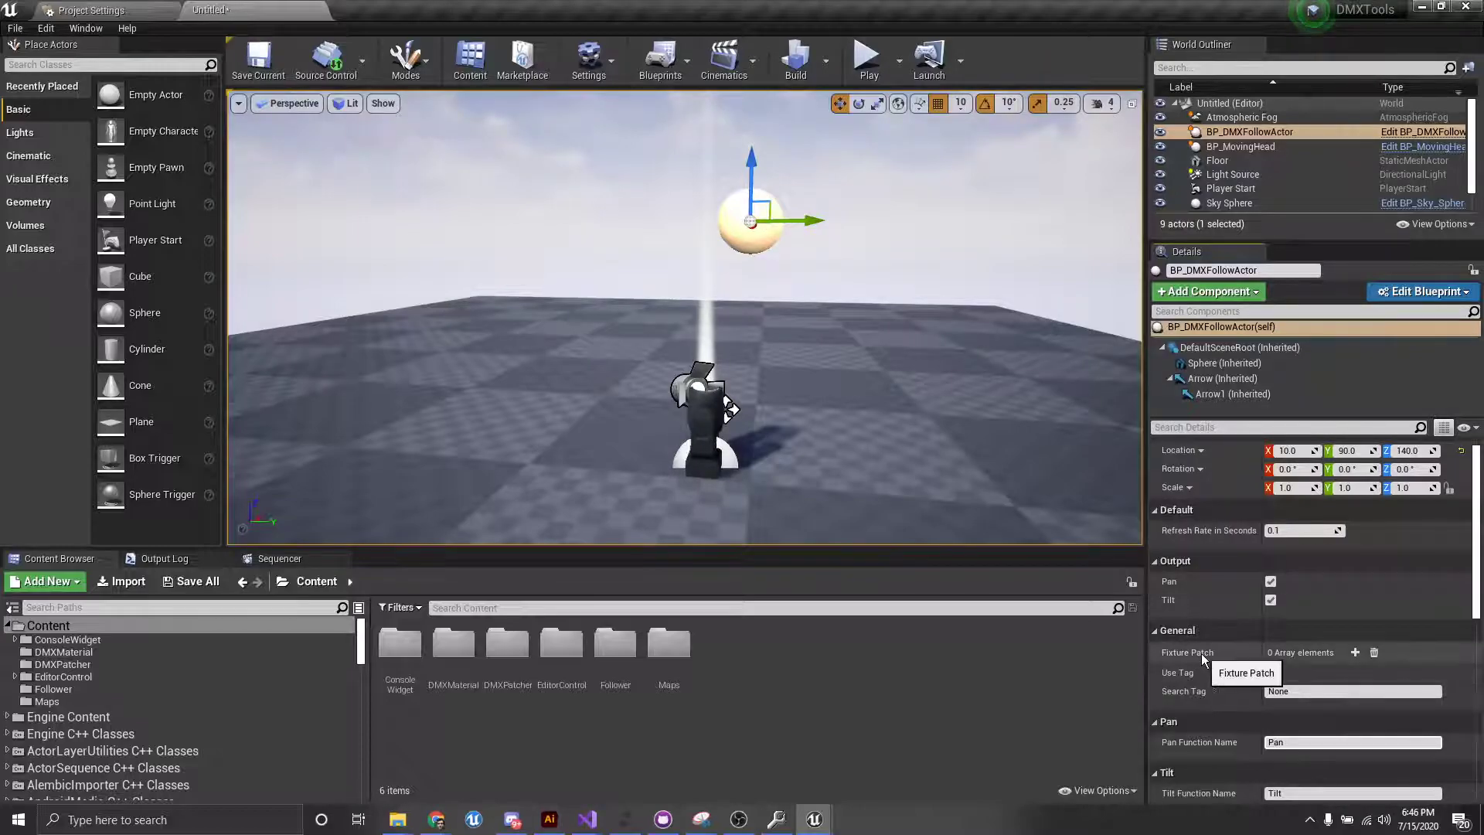
Add a Fixture Patch entry to the follower and eyedrop BP_MovingHead into it
click(1355, 653)
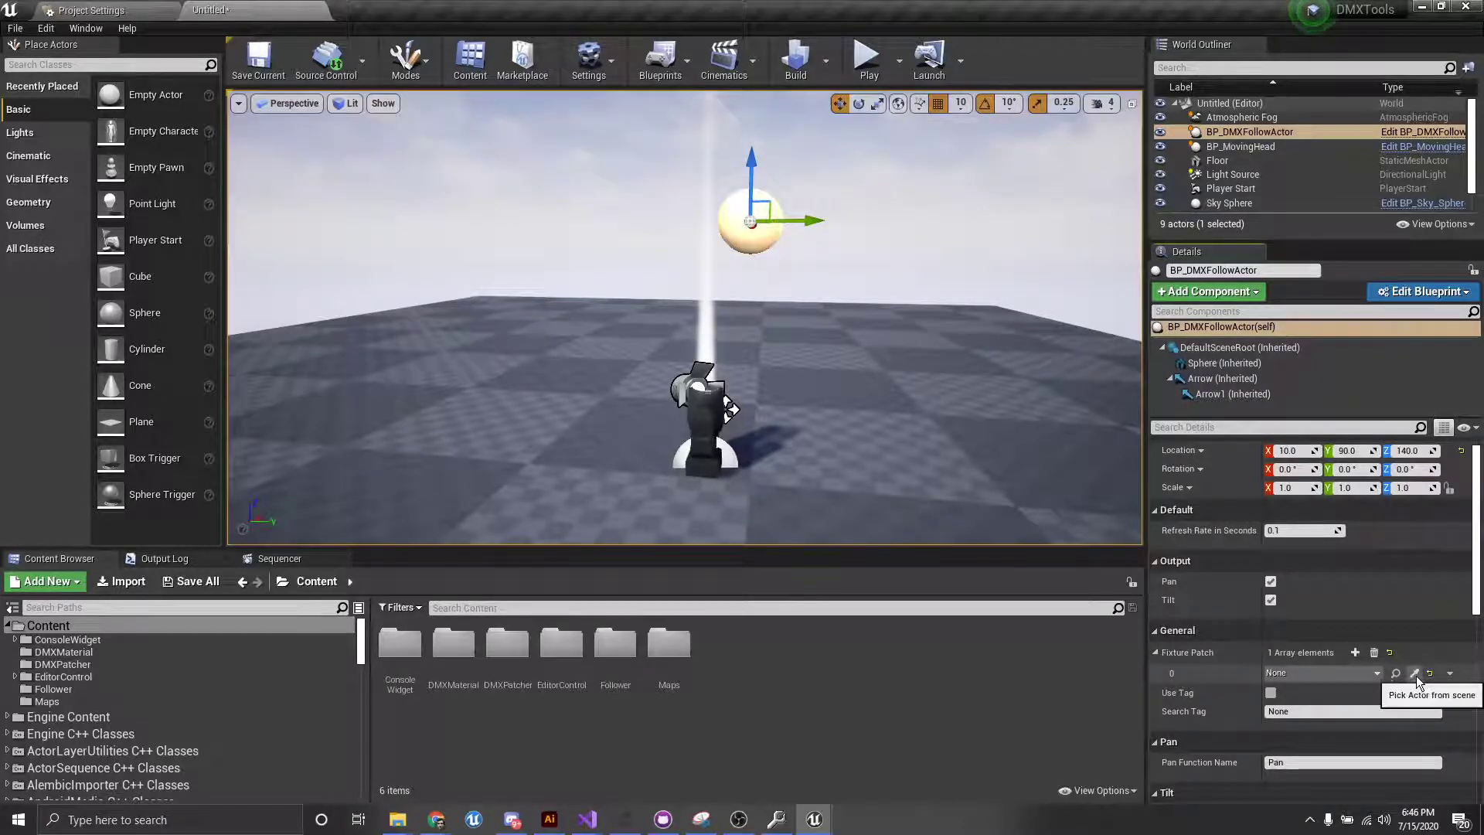
click(1414, 674)
click(702, 414)
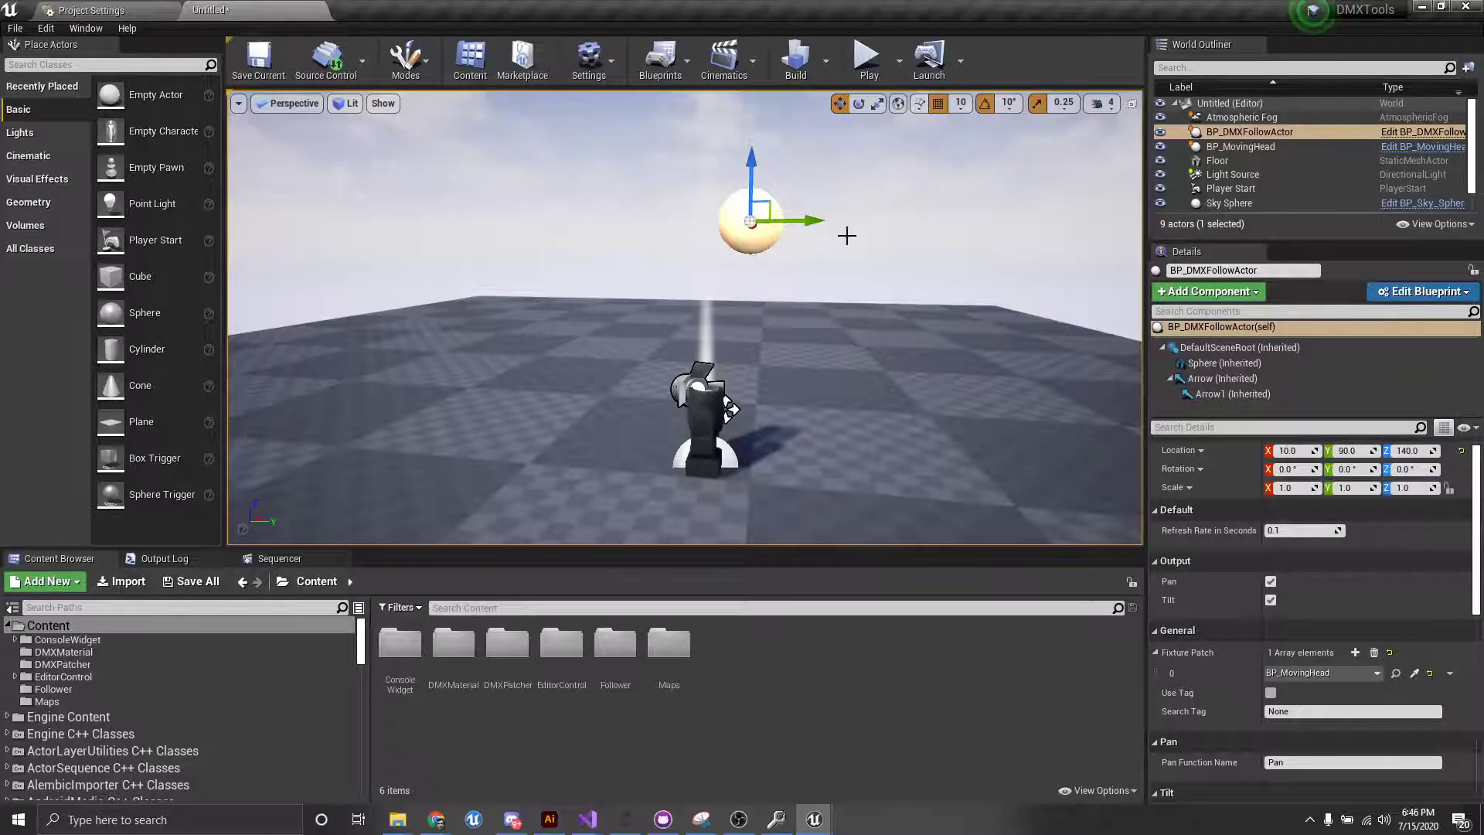
Create and save a new level sequence named TestLevelWithDMX
click(745, 77)
click(773, 105)
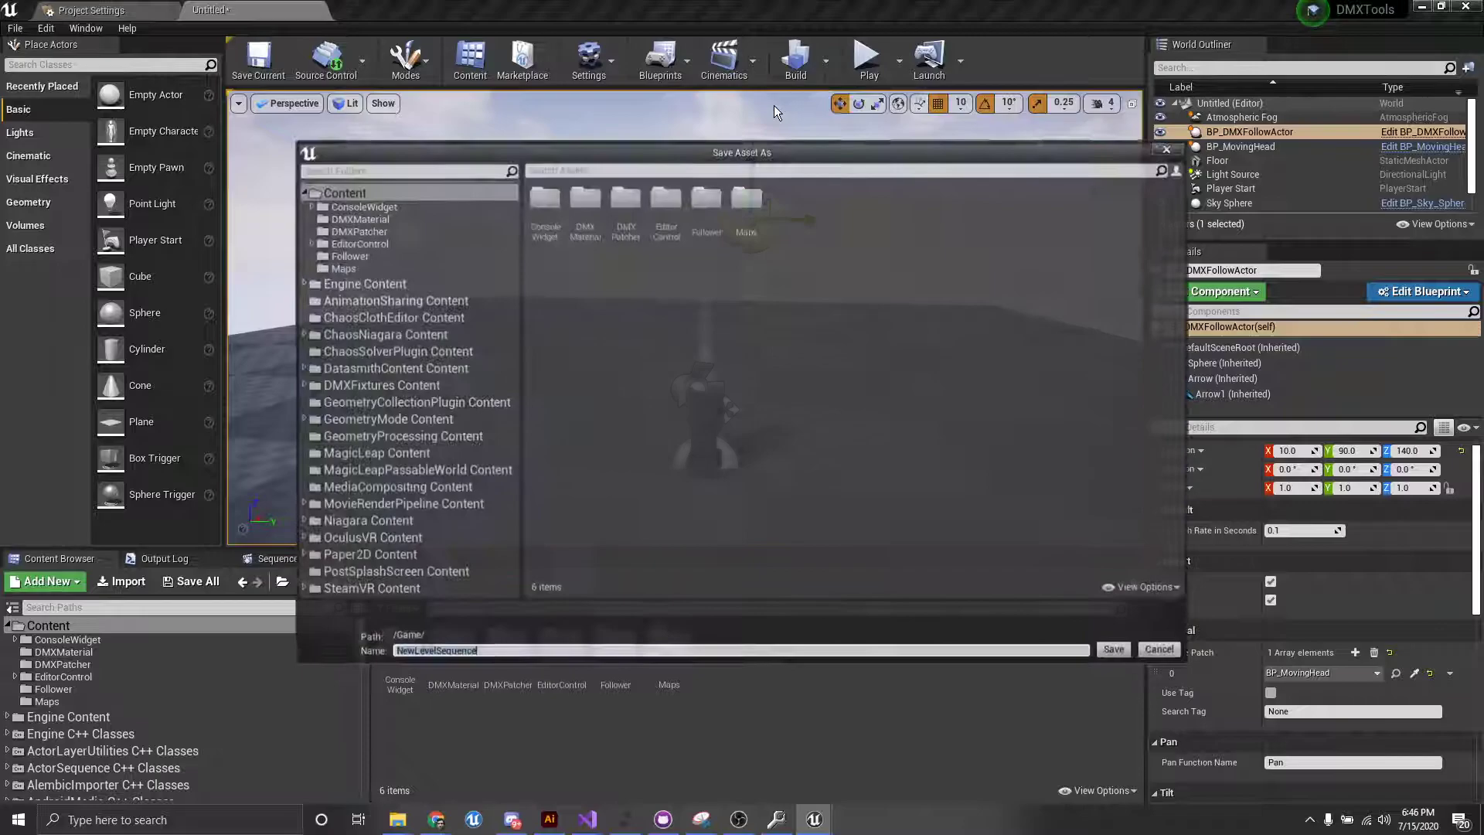
text(Te)
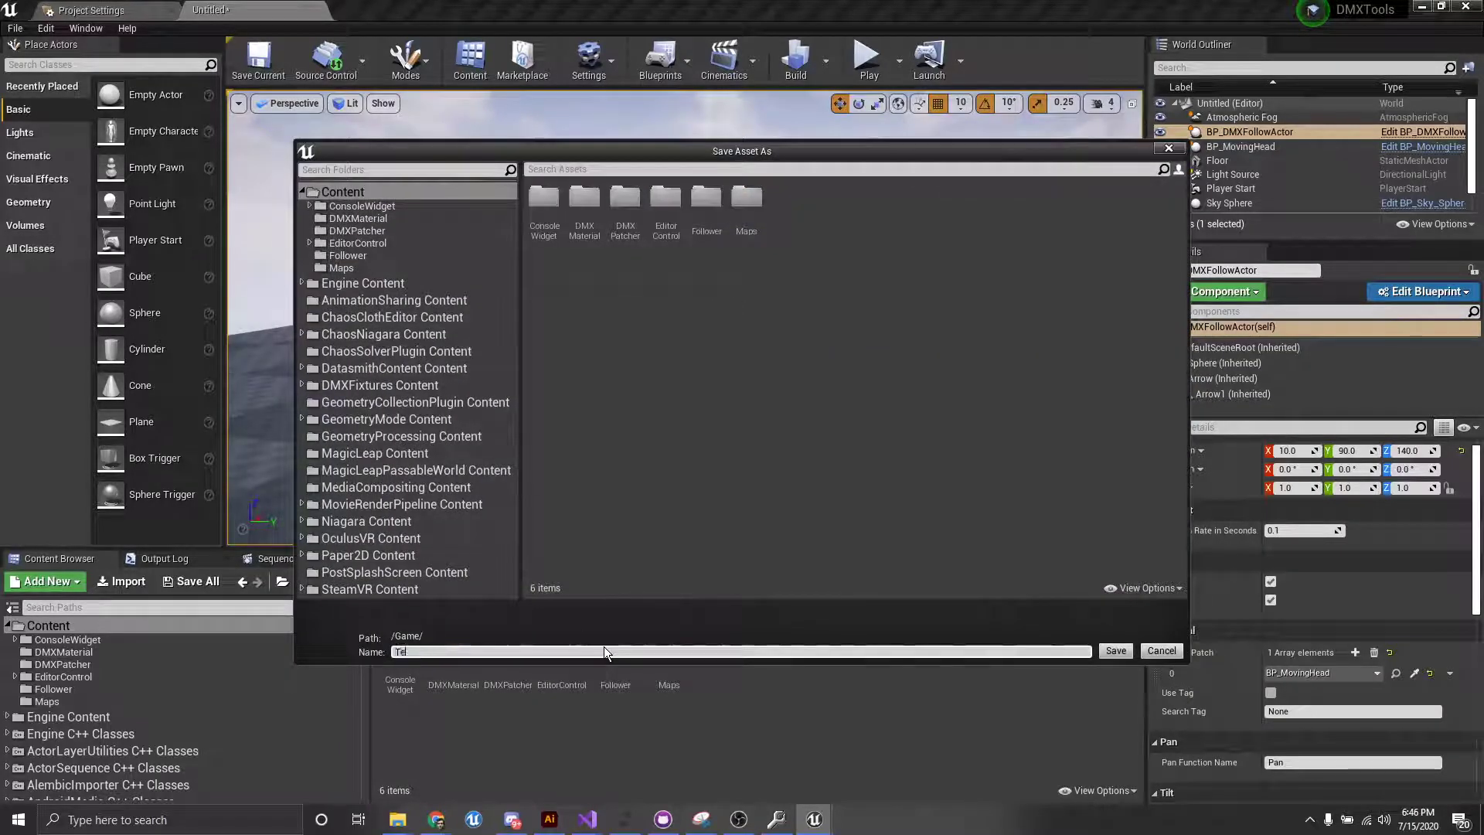
text(stLevelWithDMX)
key(Return)
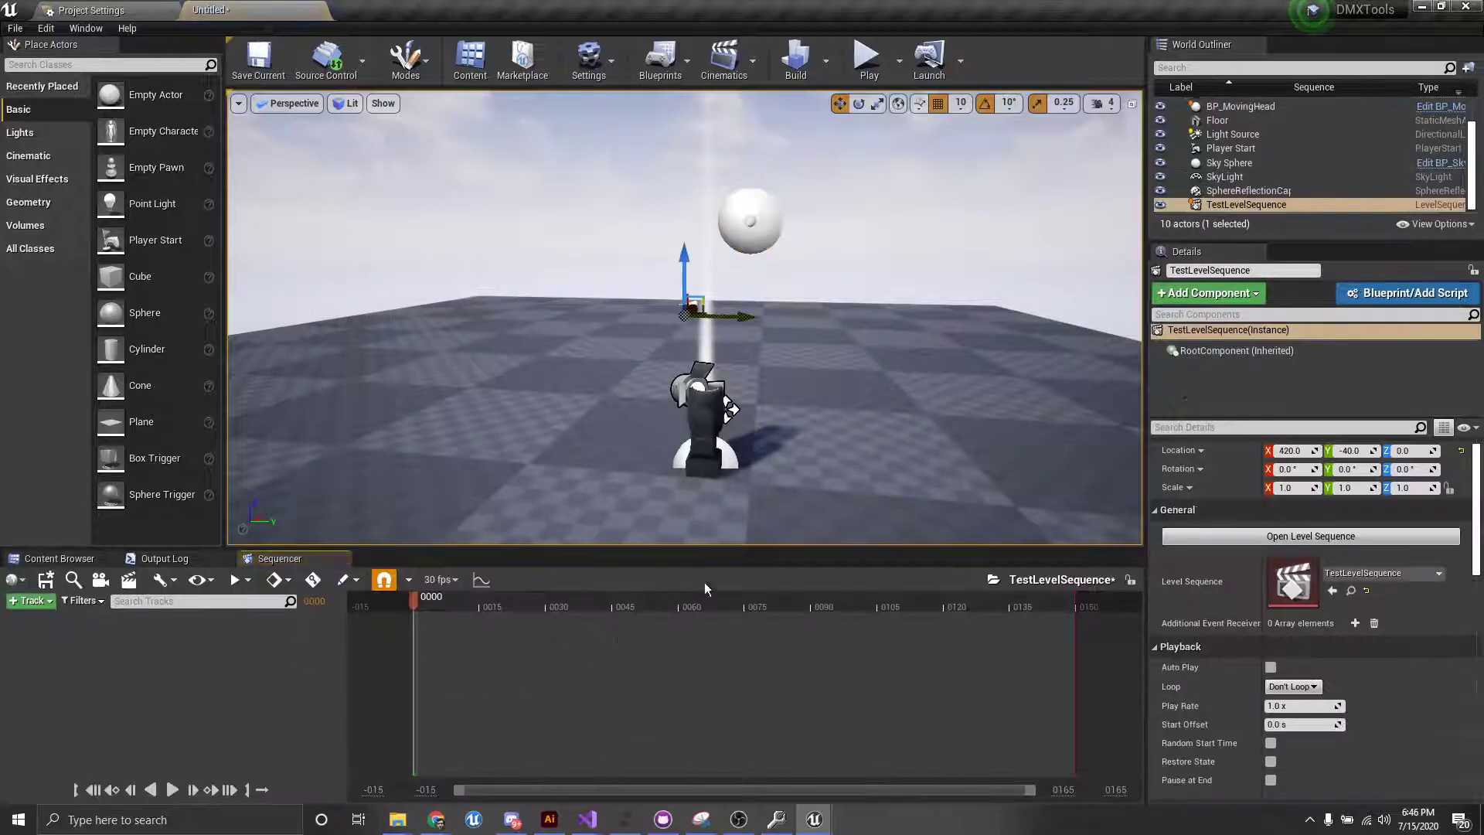
Add BP_DMXFollowActor to the sequence with a Transform track
click(37, 603)
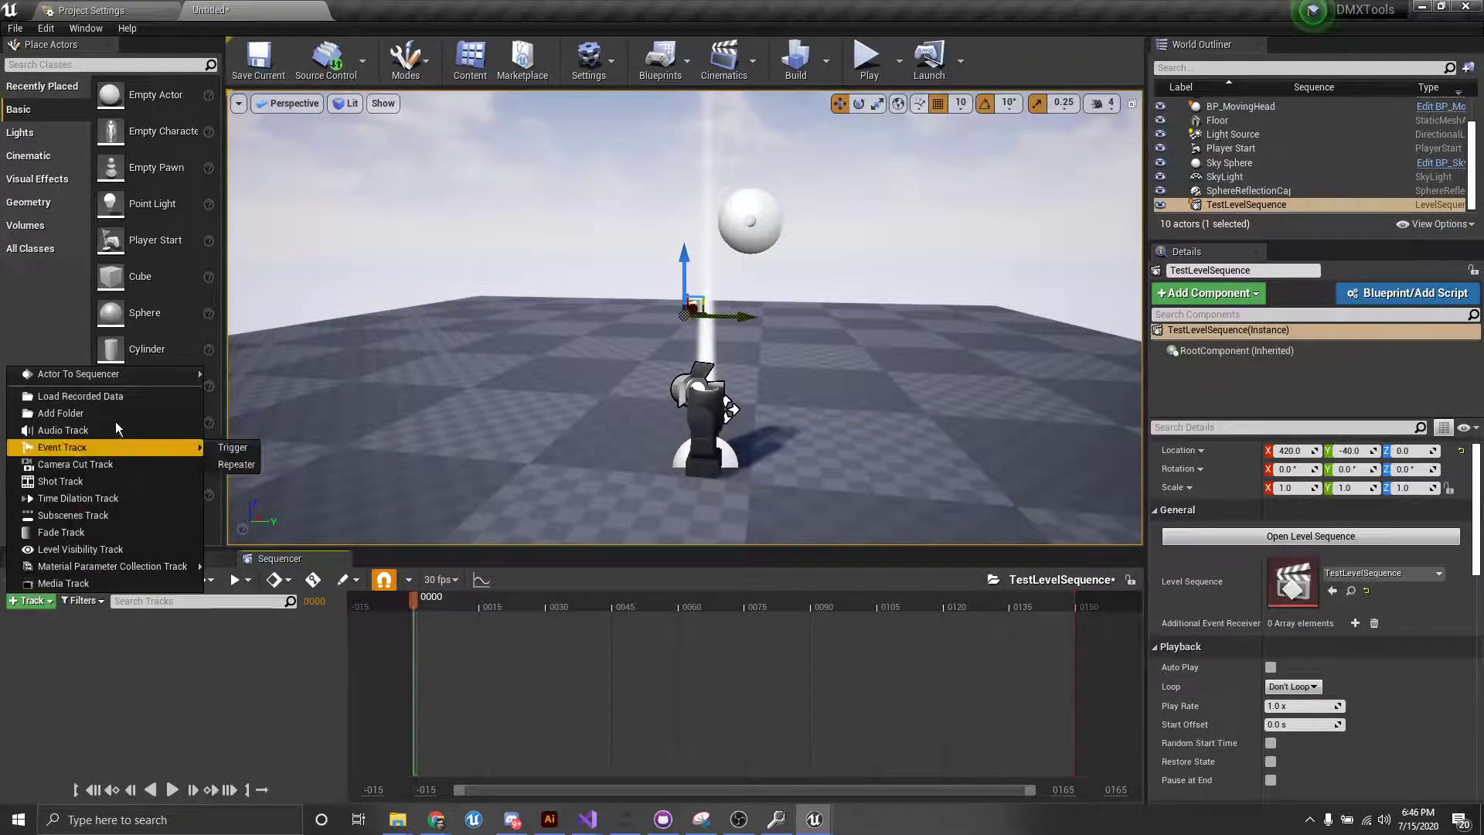
mouse_move(147, 376)
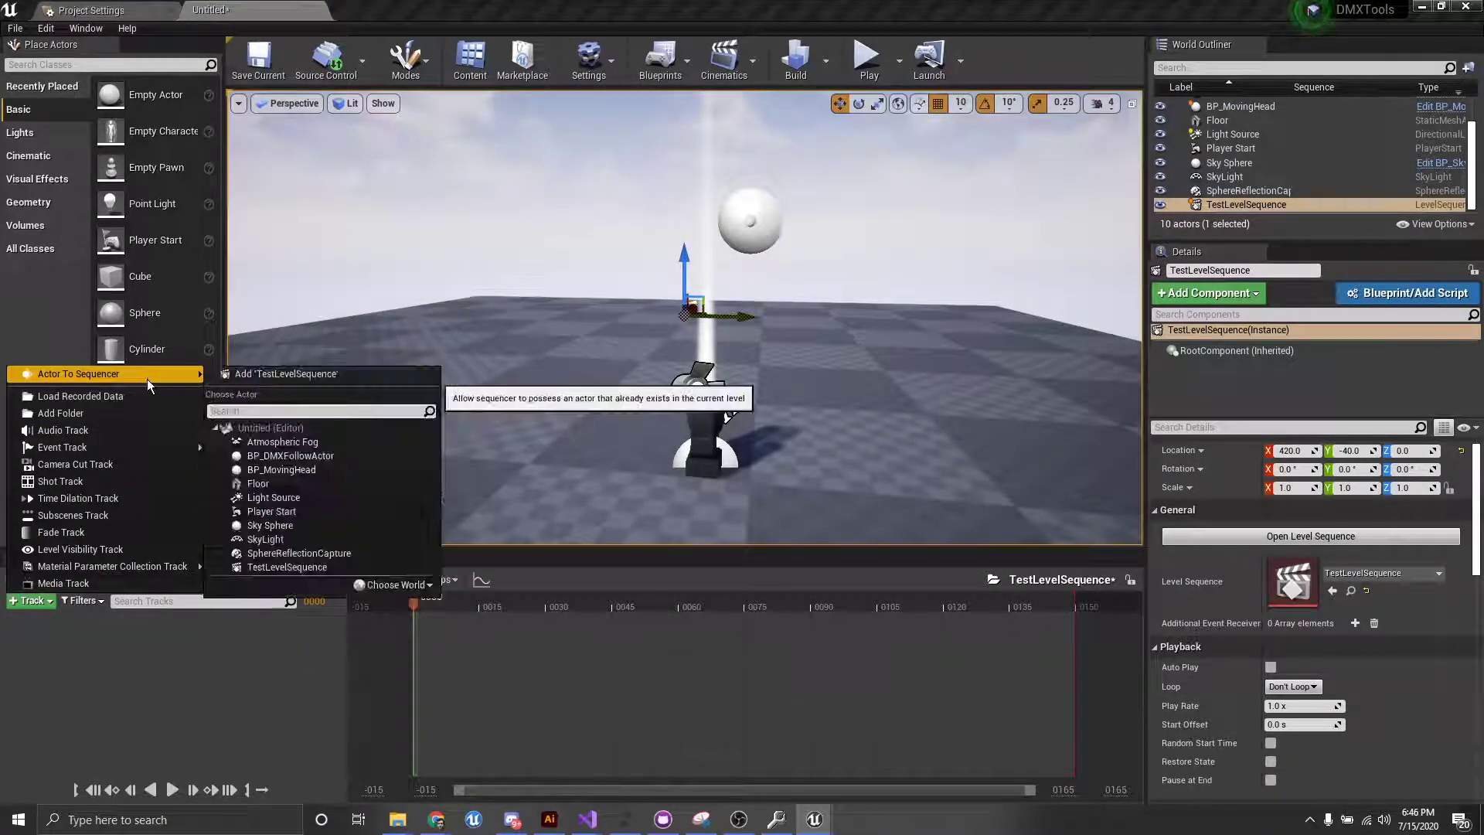
click(328, 454)
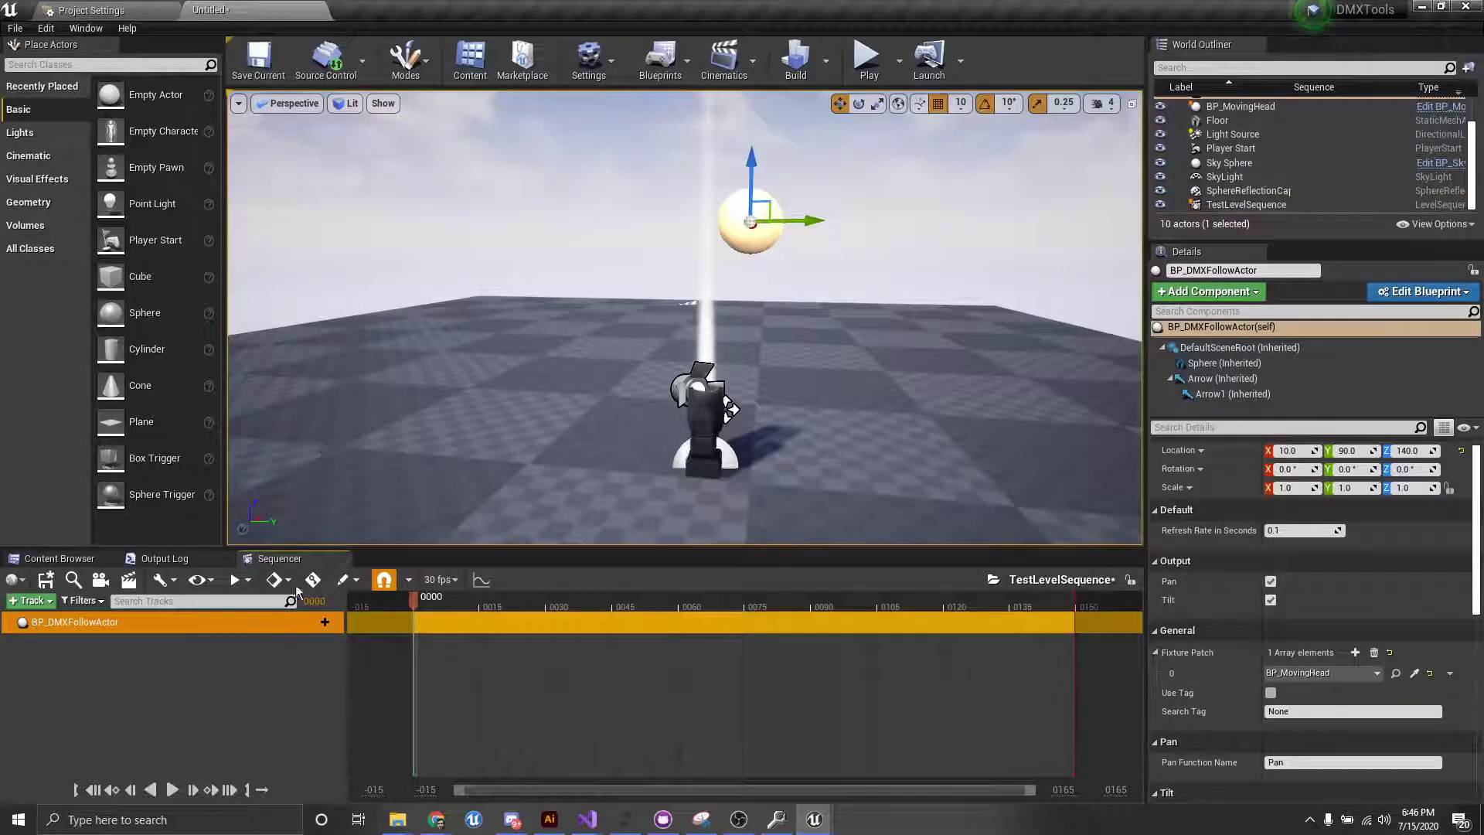
click(315, 623)
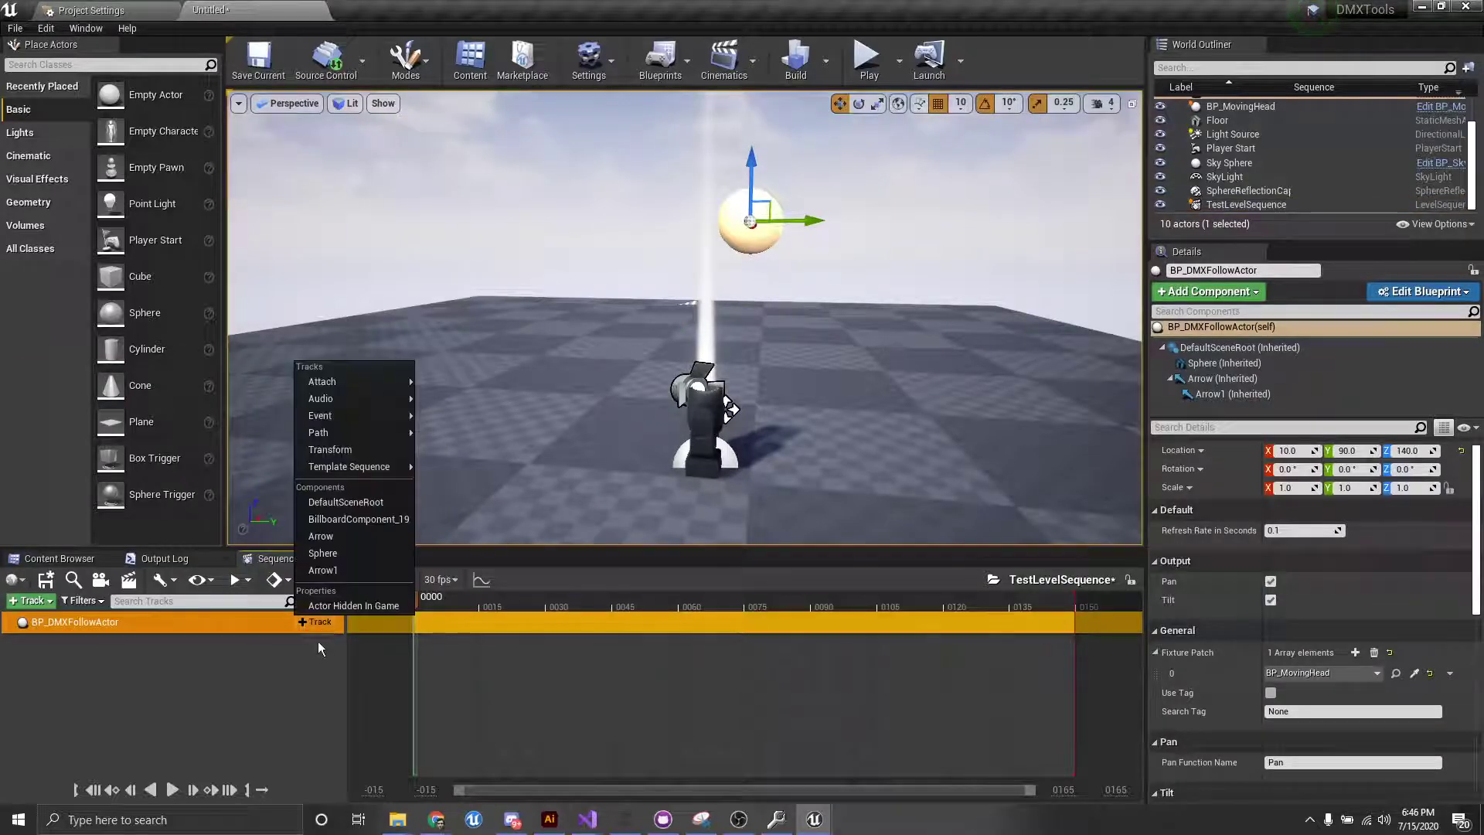
click(367, 451)
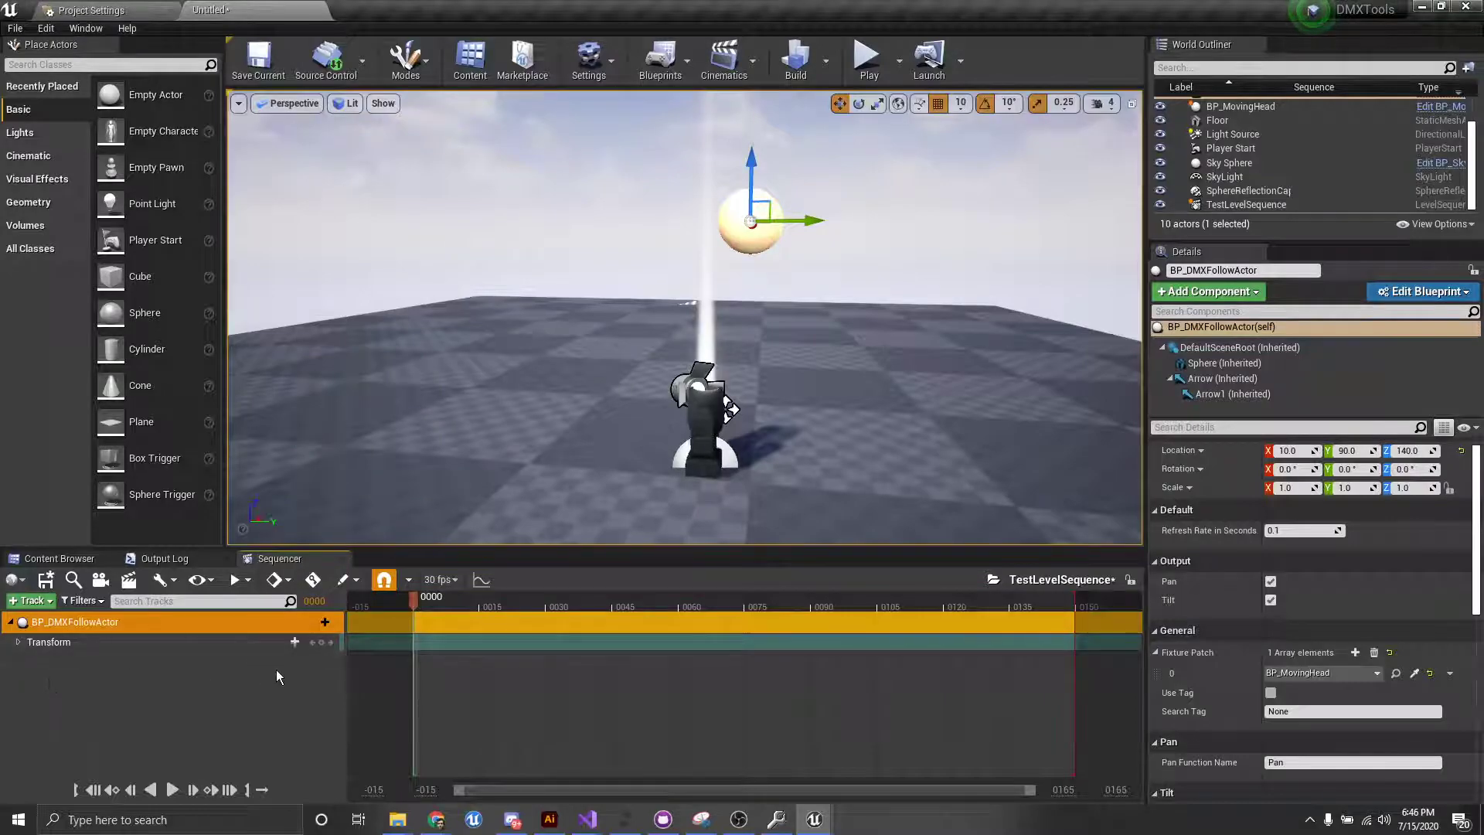
Key the sphere's transform at frame 0 and at frame 149 with Y -250, then scrub to preview
click(319, 642)
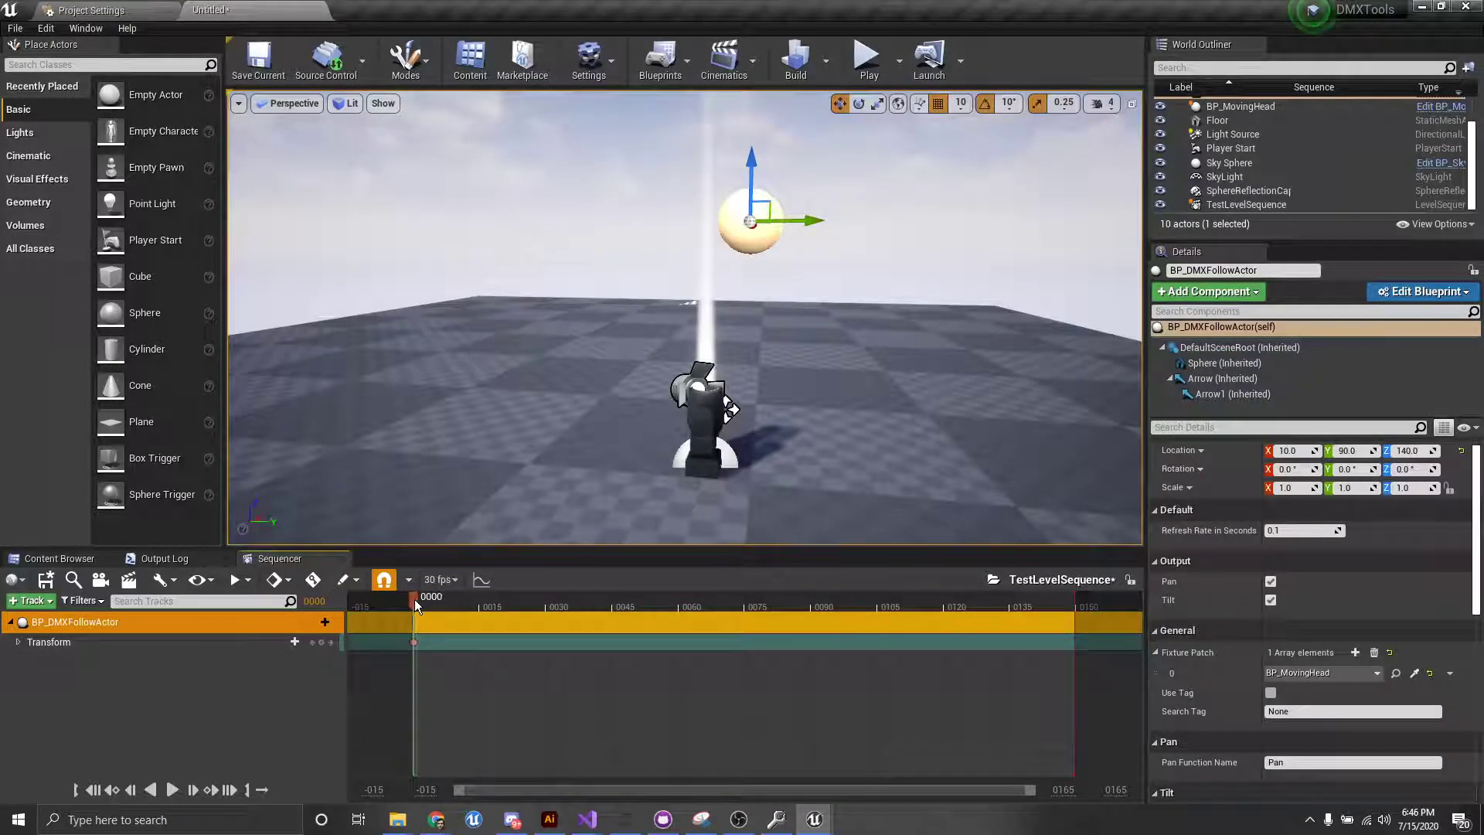
drag(414, 600, 1074, 604)
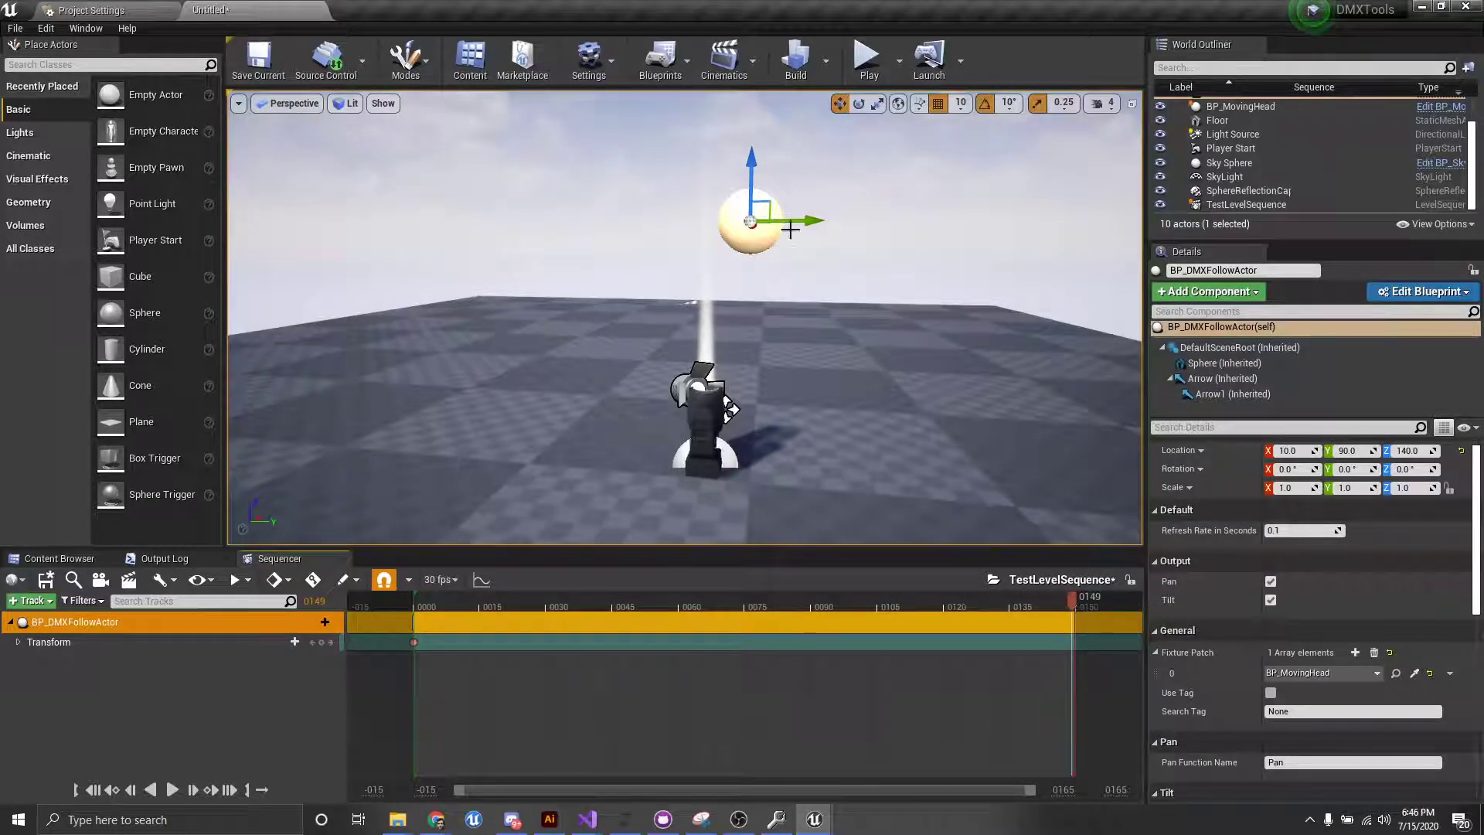
drag(809, 222, 441, 253)
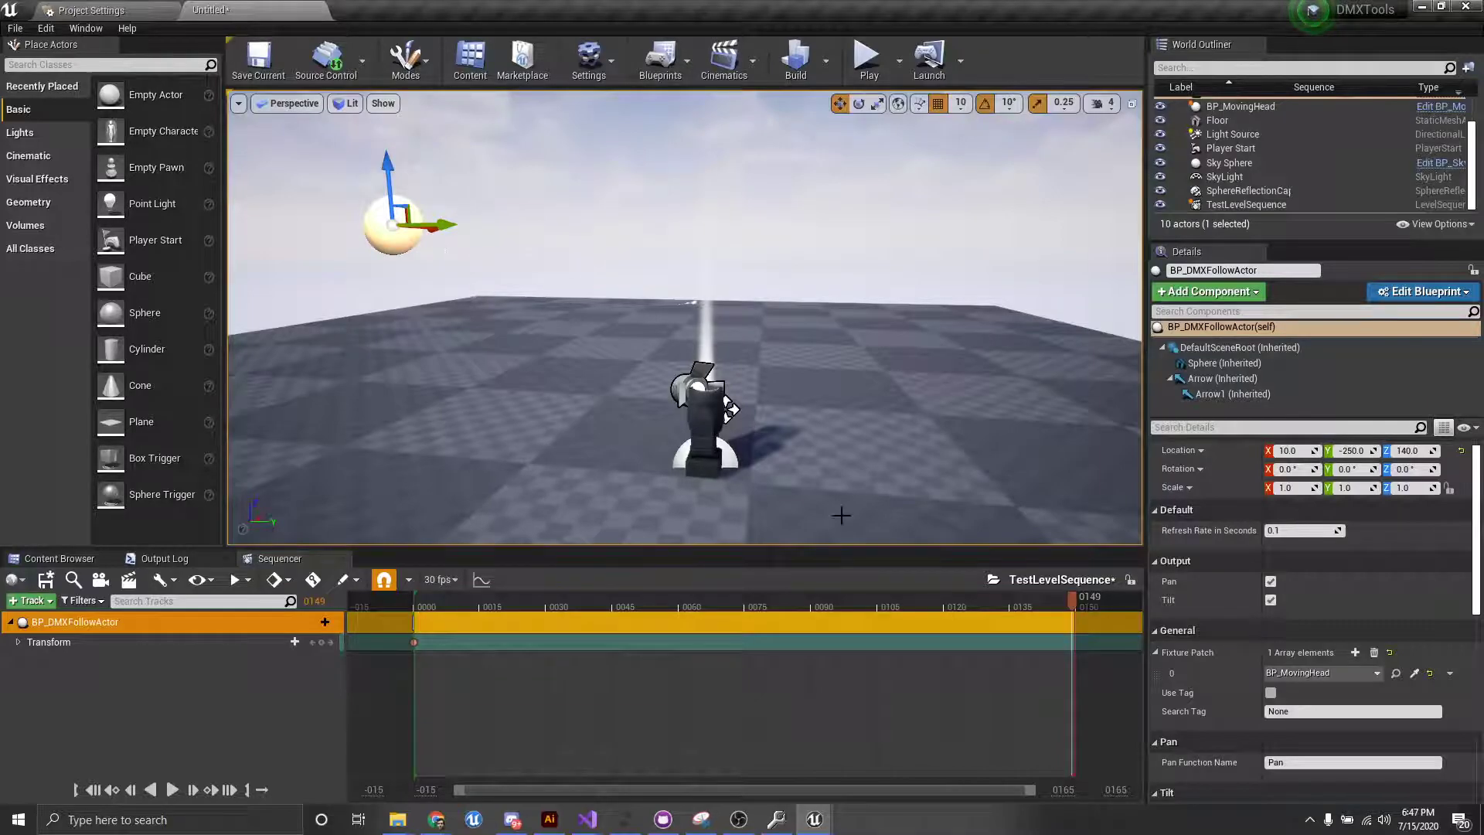
click(323, 643)
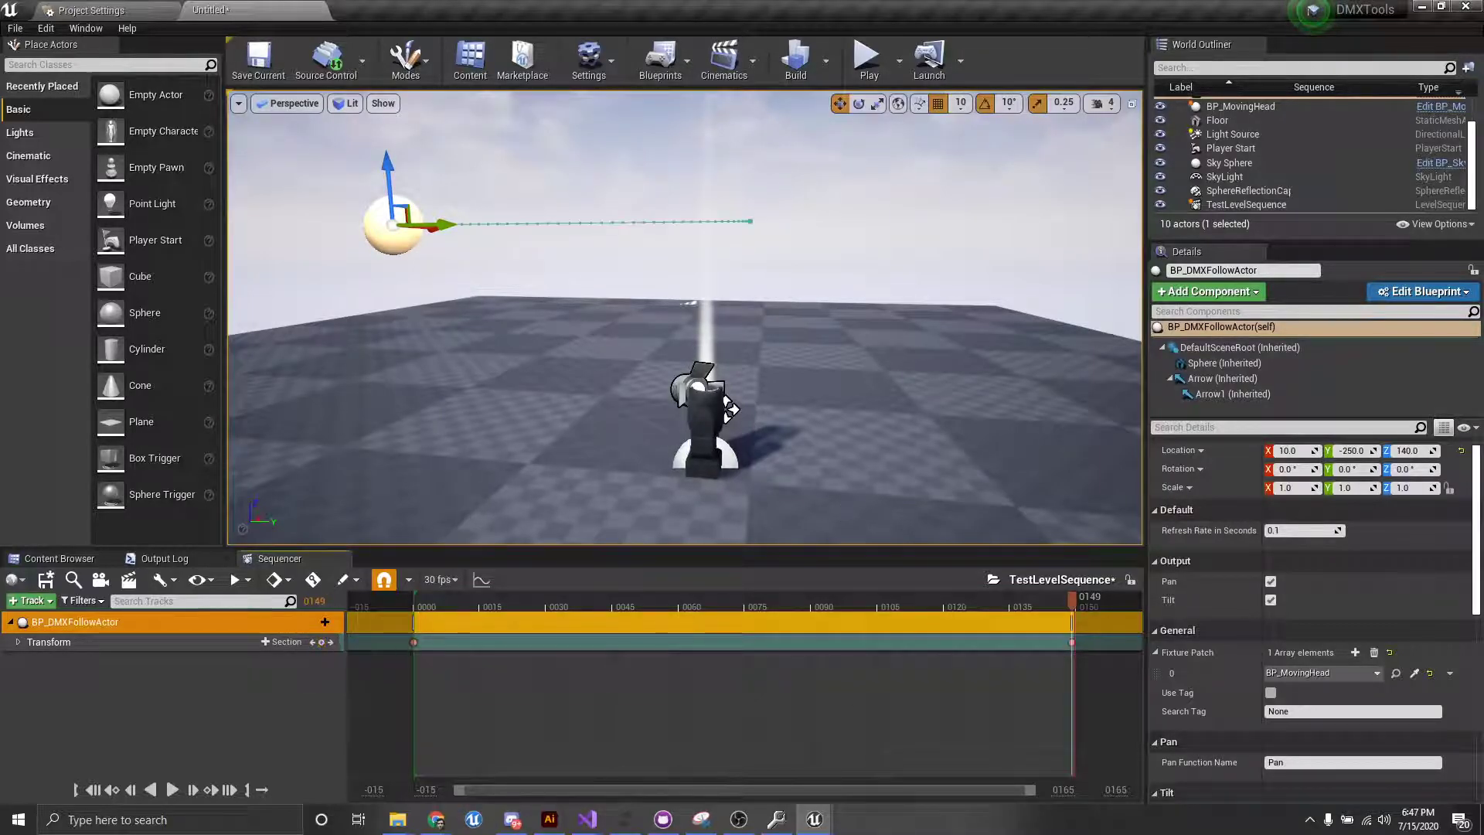
drag(1073, 596, 415, 598)
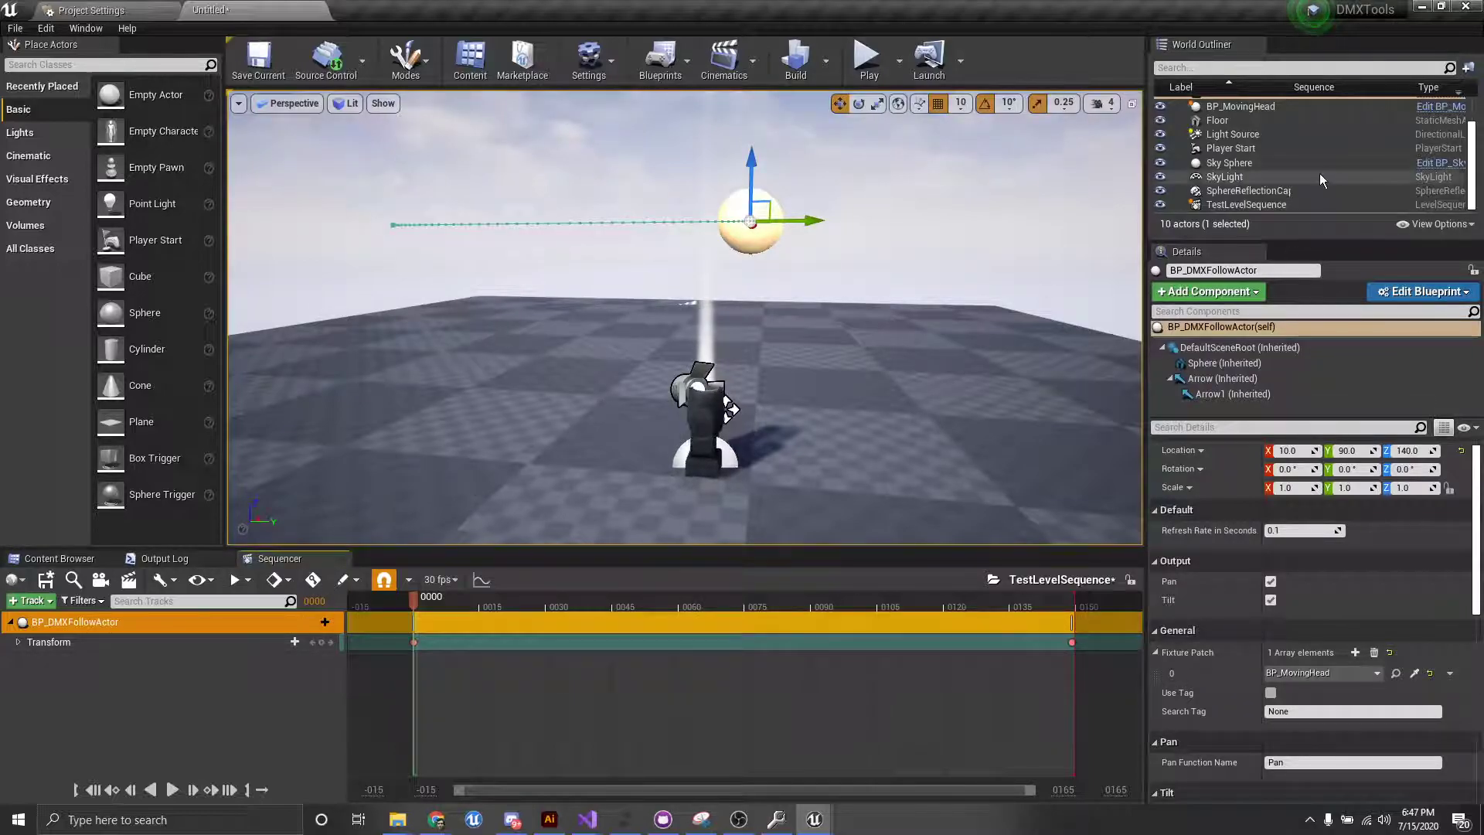
Enable Auto Play and Loop Indefinitely on TestLevelSequence, then play the level in the editor
click(1277, 205)
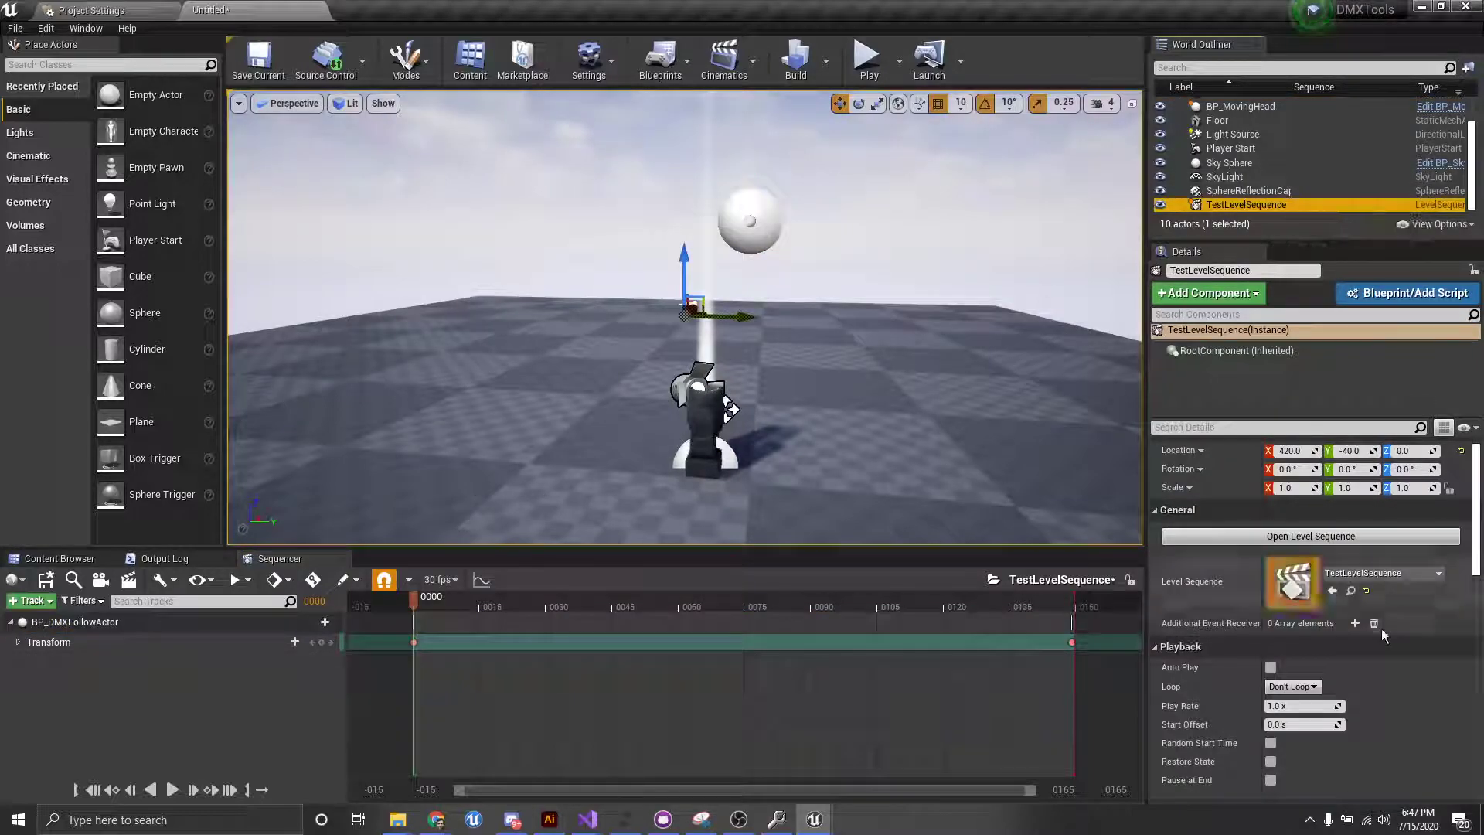
click(1269, 666)
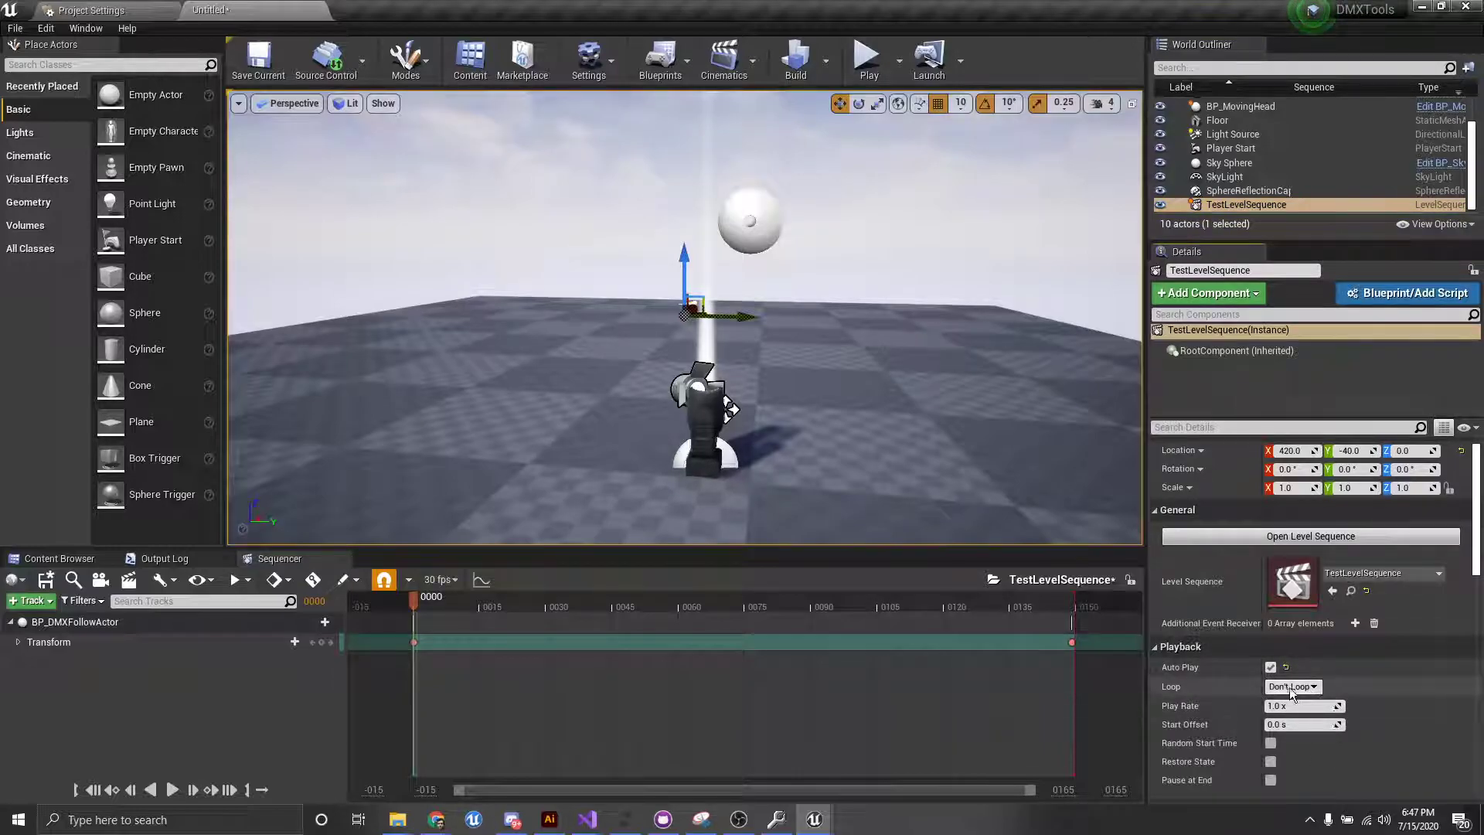
click(1290, 687)
click(1298, 712)
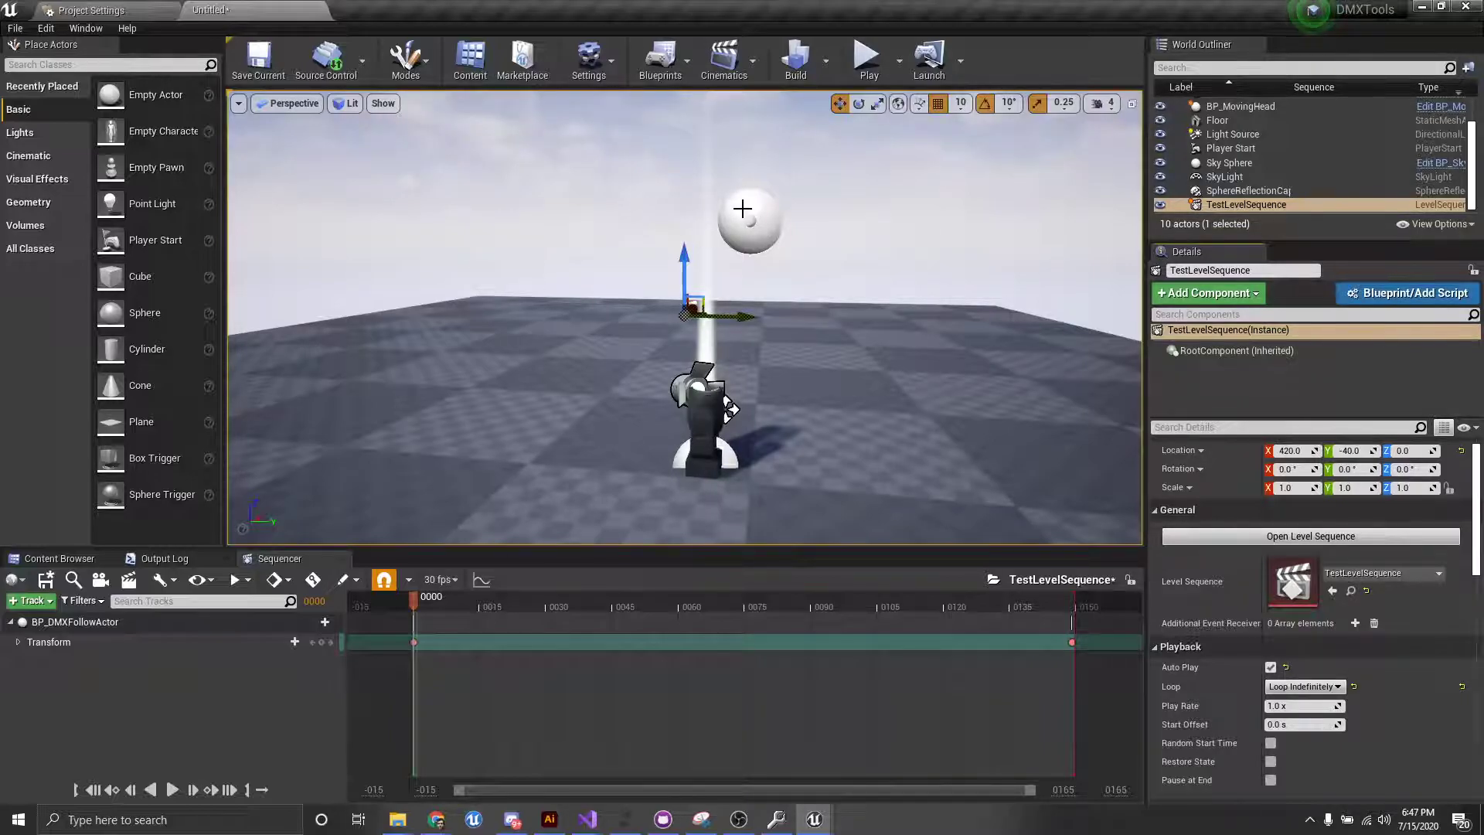
click(870, 70)
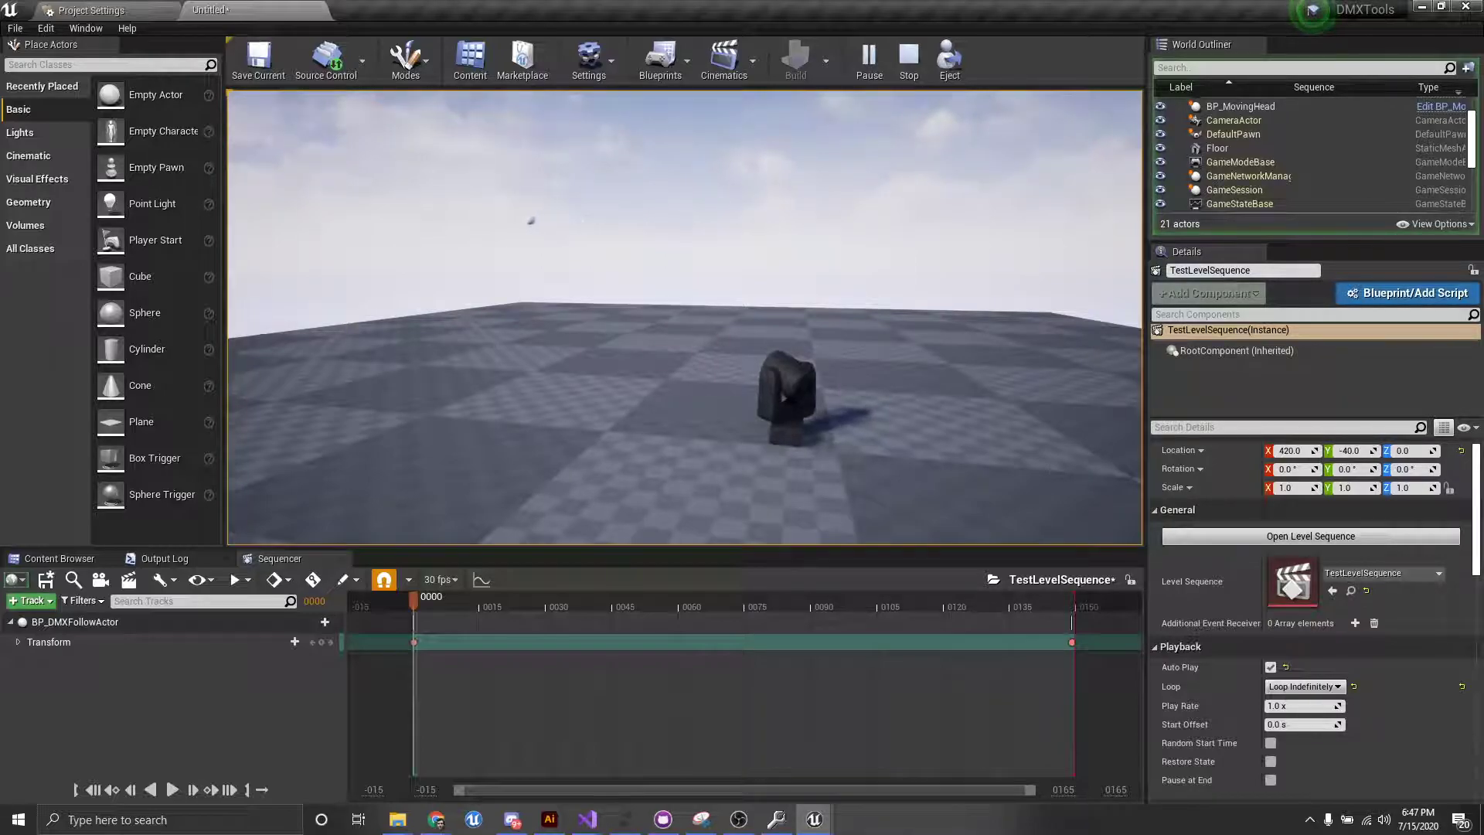
Release the mouse from the running game and watch channels 1–4 in the DMX monitor
key(super)
key(super)
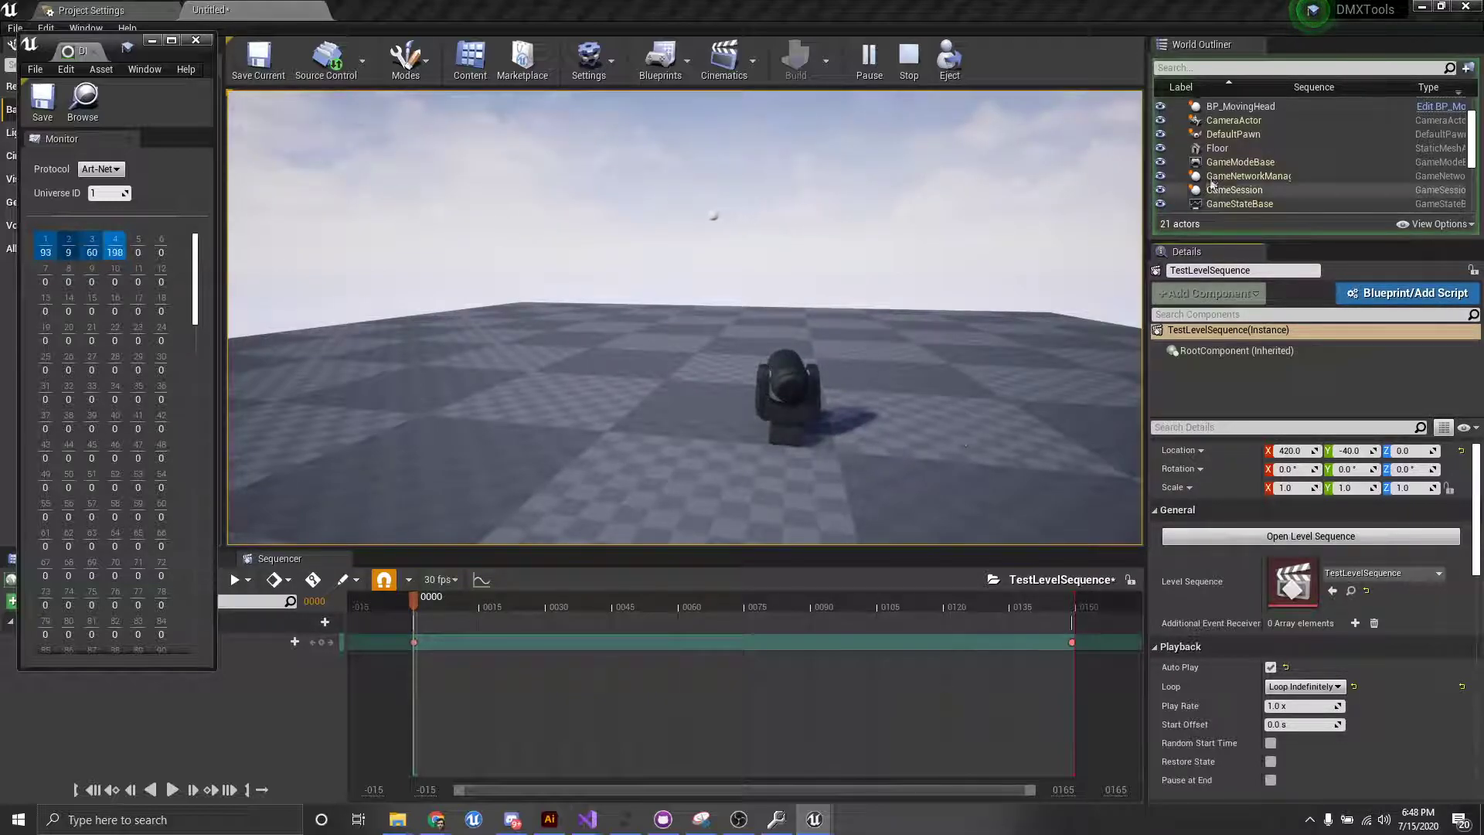
scroll(1255, 144, up, 2)
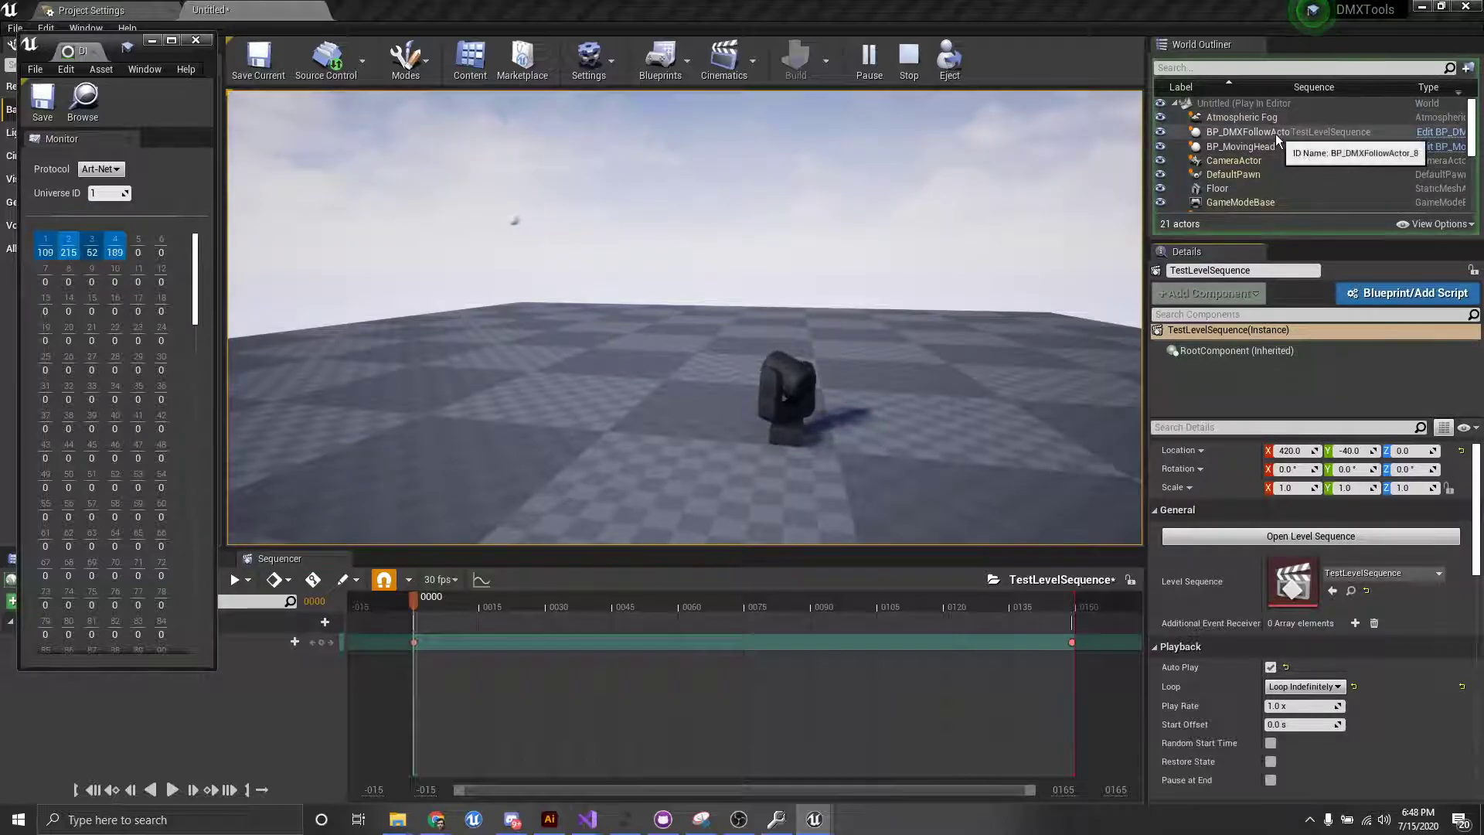
Stop play, set the follower's Refresh Rate in Seconds to 0.5, and play again
click(1275, 132)
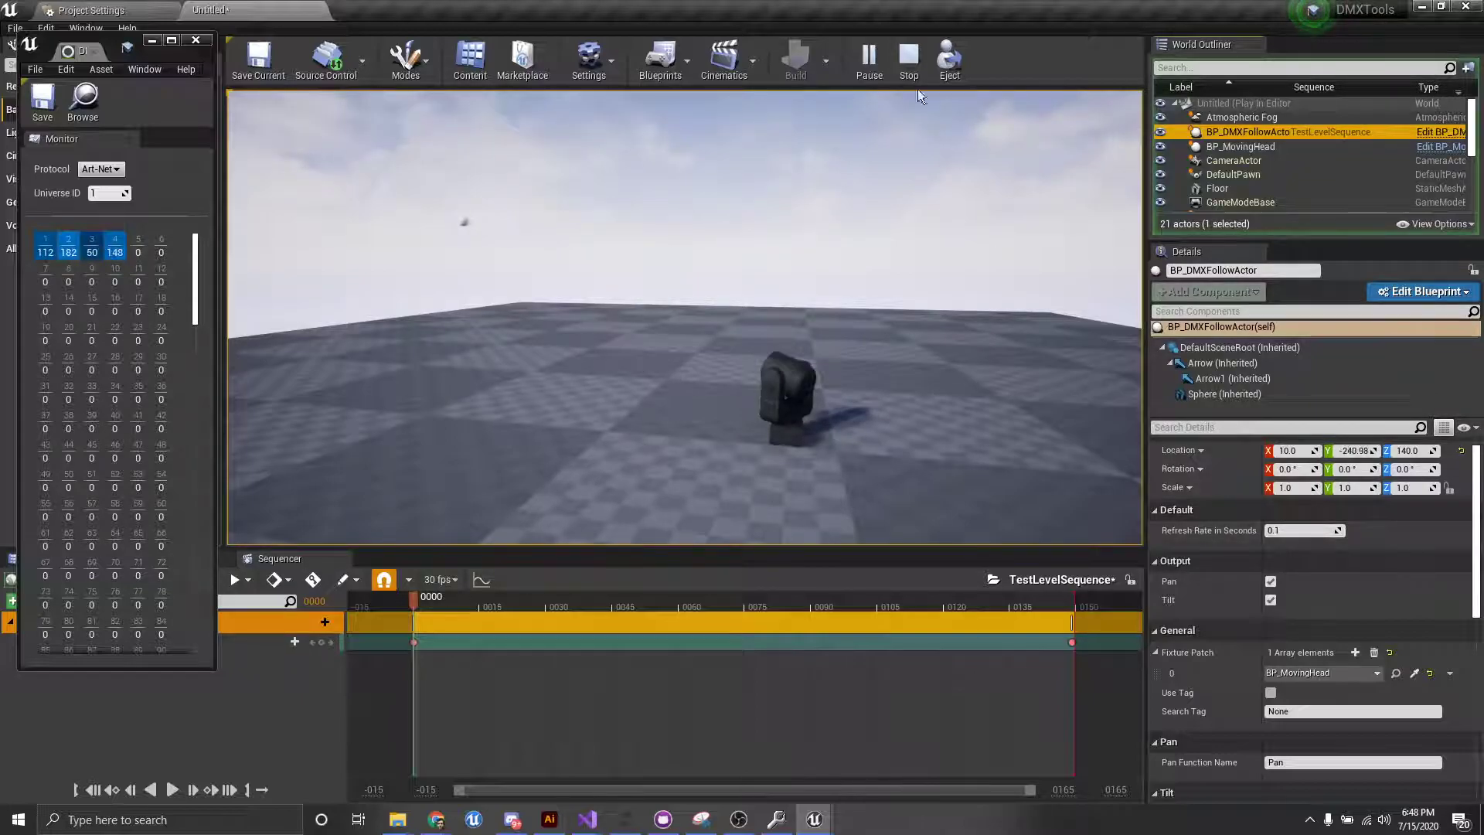
click(907, 62)
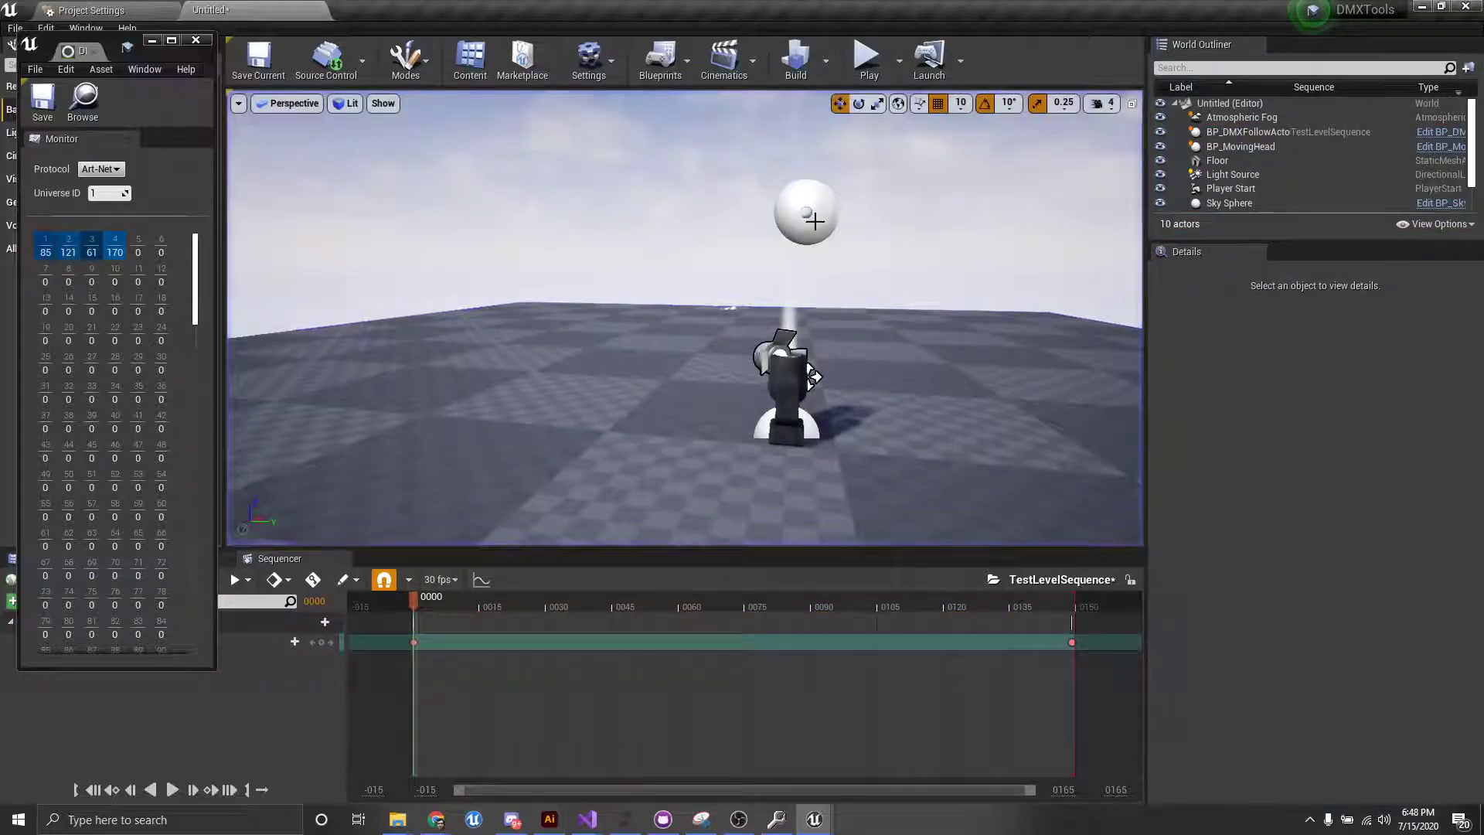
click(1276, 532)
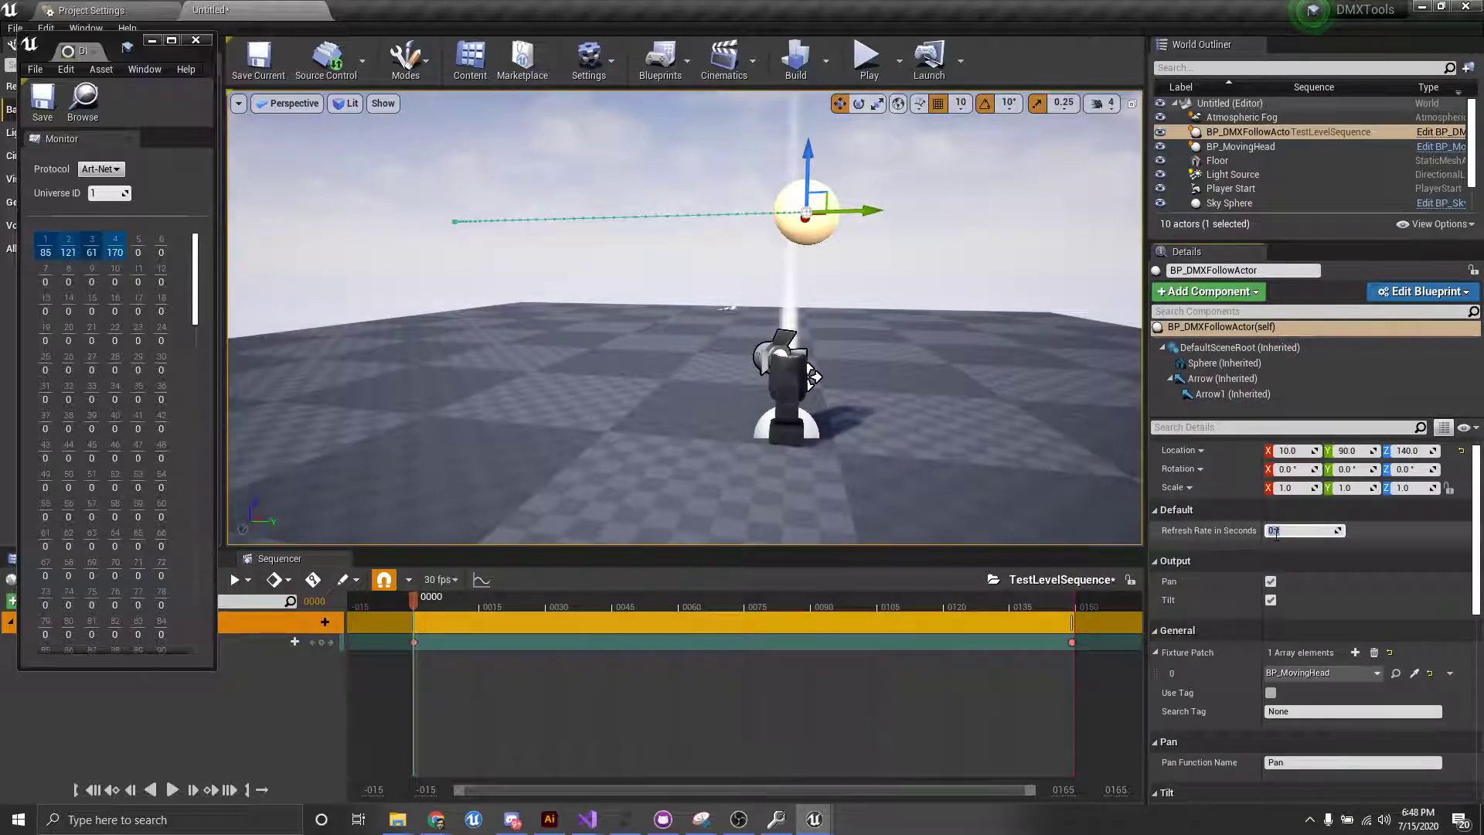
text(0.5)
key(Return)
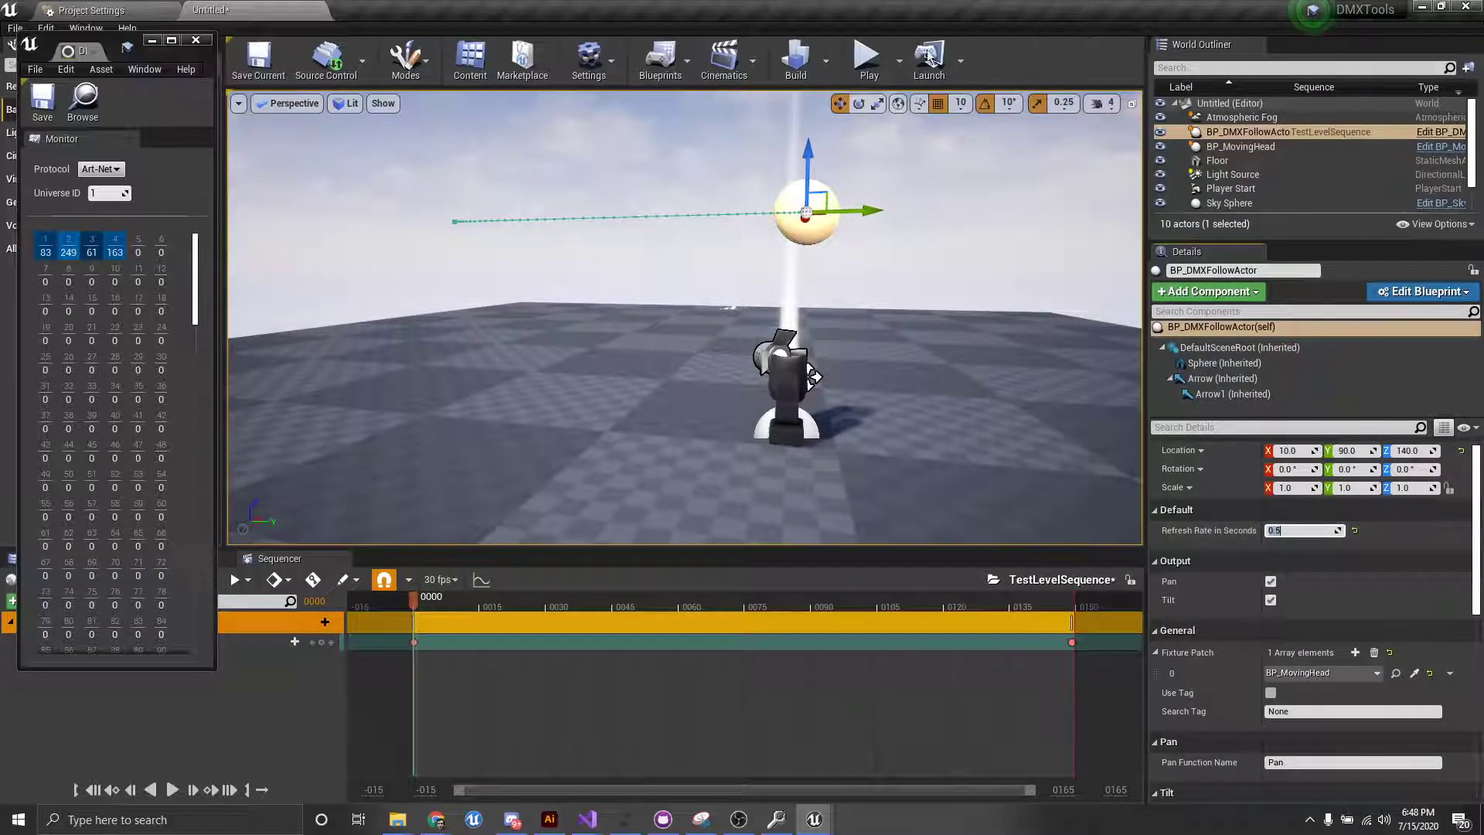
click(865, 66)
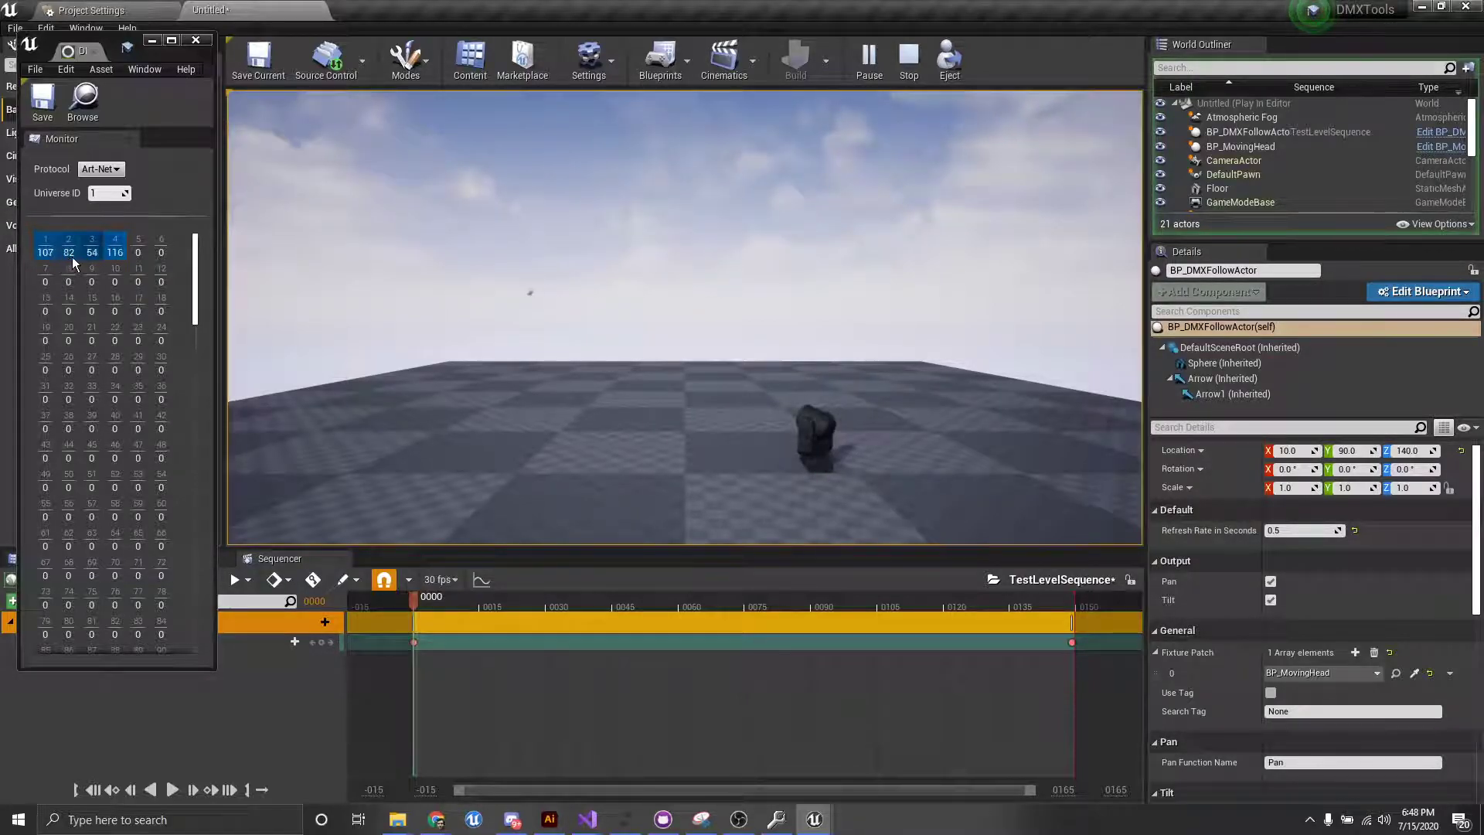
Stop play, lower the follower's refresh rate to 0.01, and test the level again
click(909, 58)
click(838, 427)
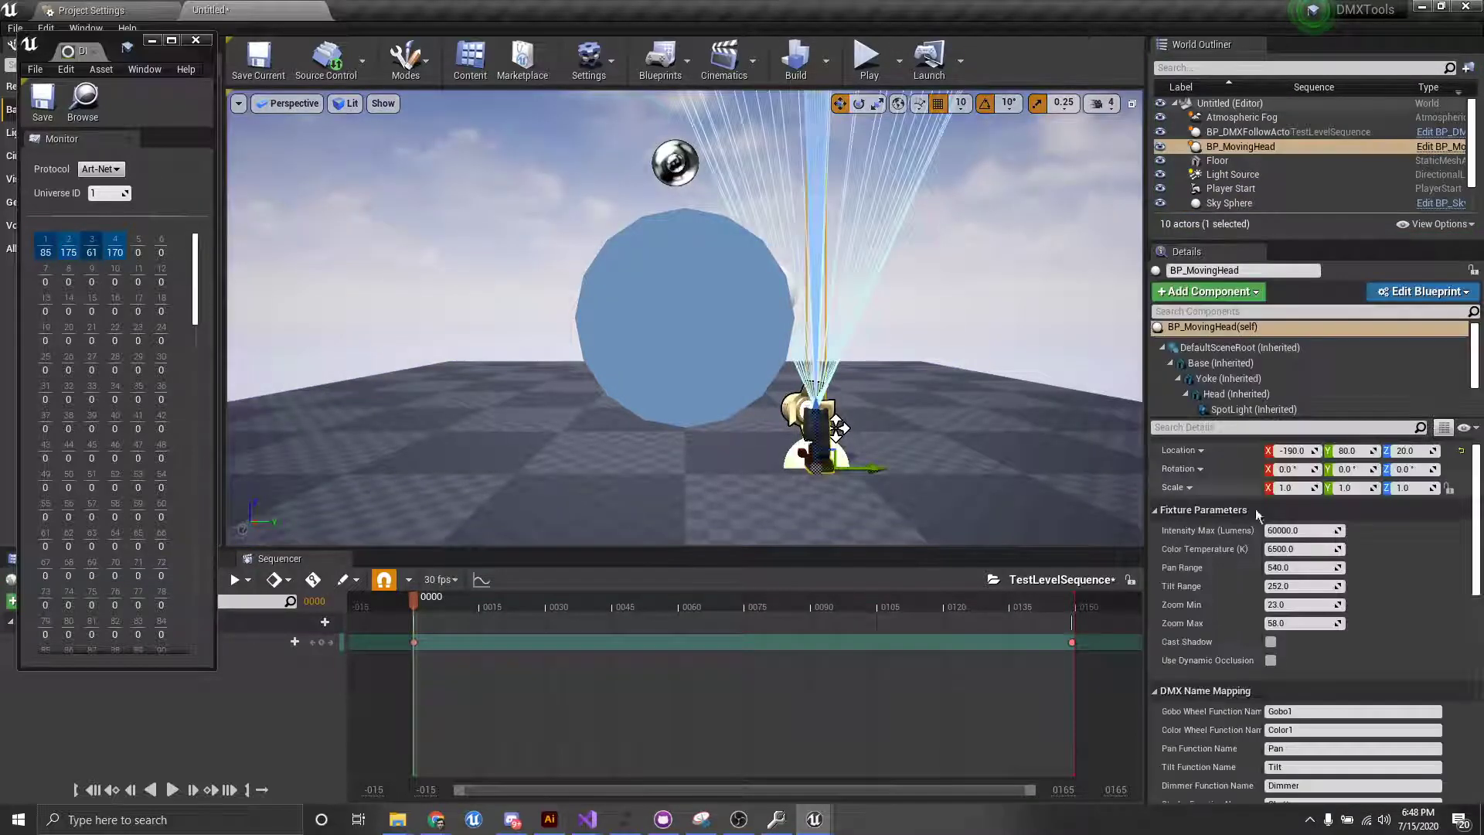
click(794, 285)
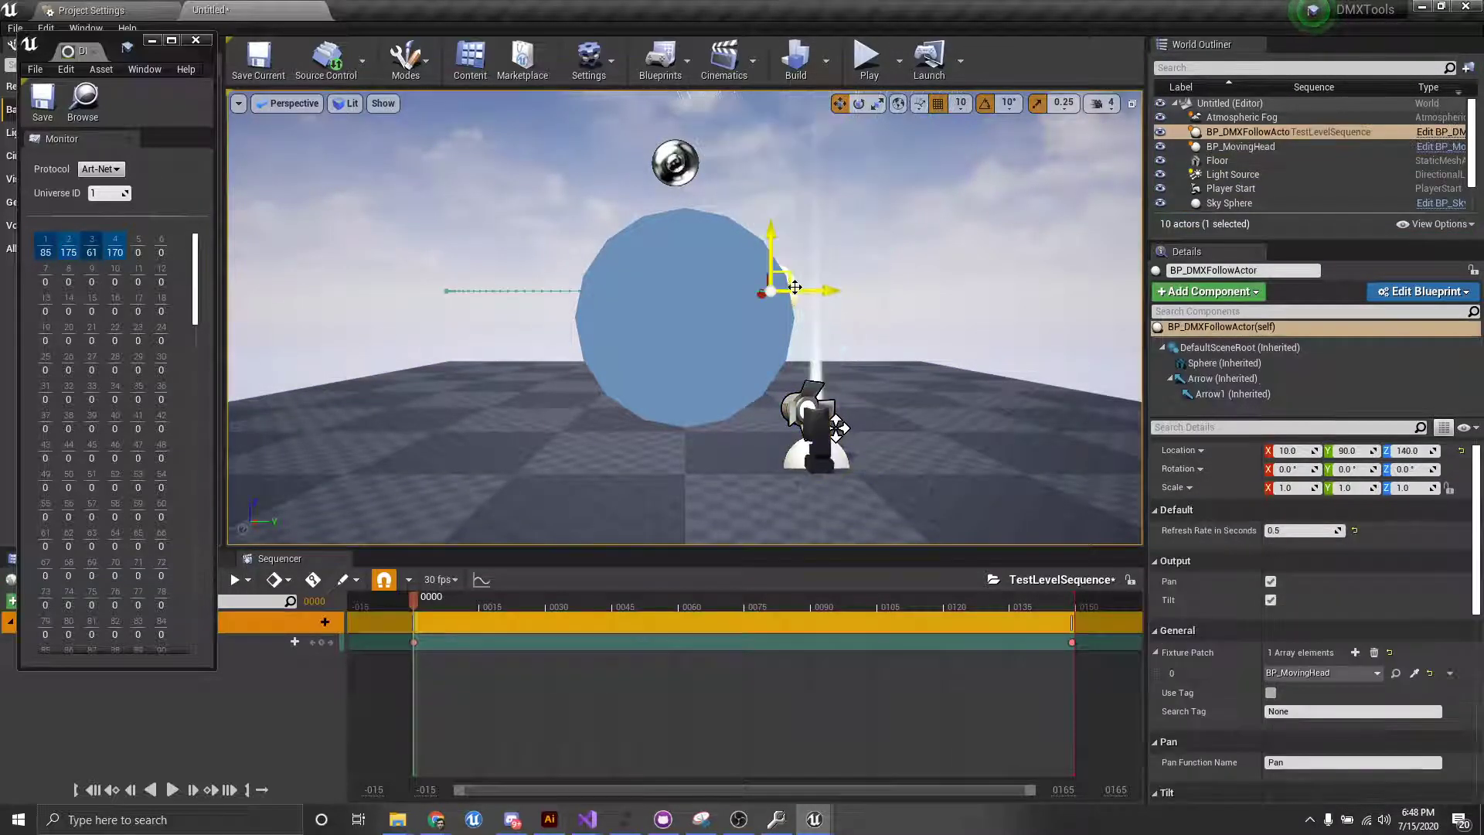
click(1310, 529)
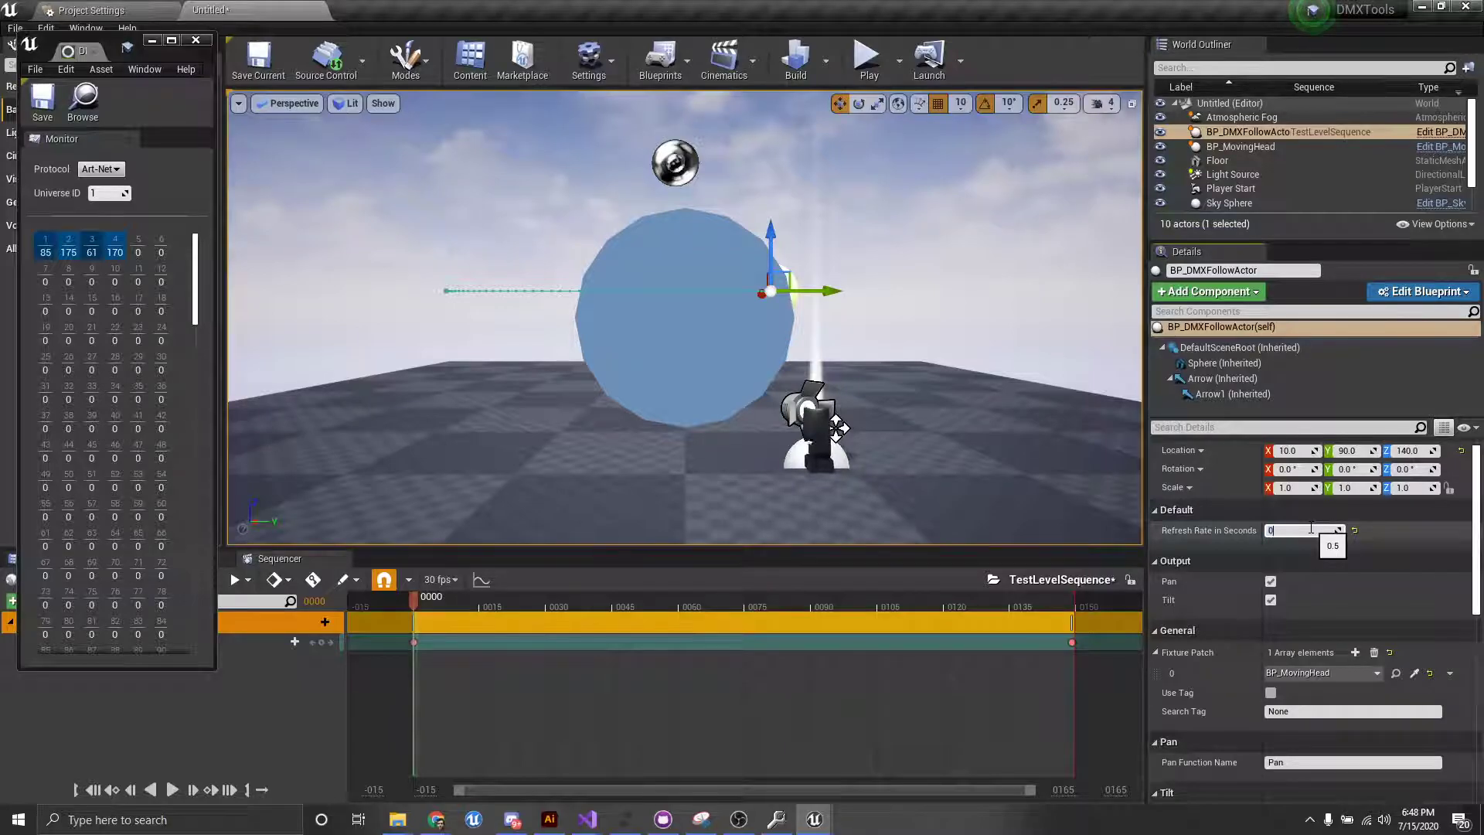
text(0.01)
key(Return)
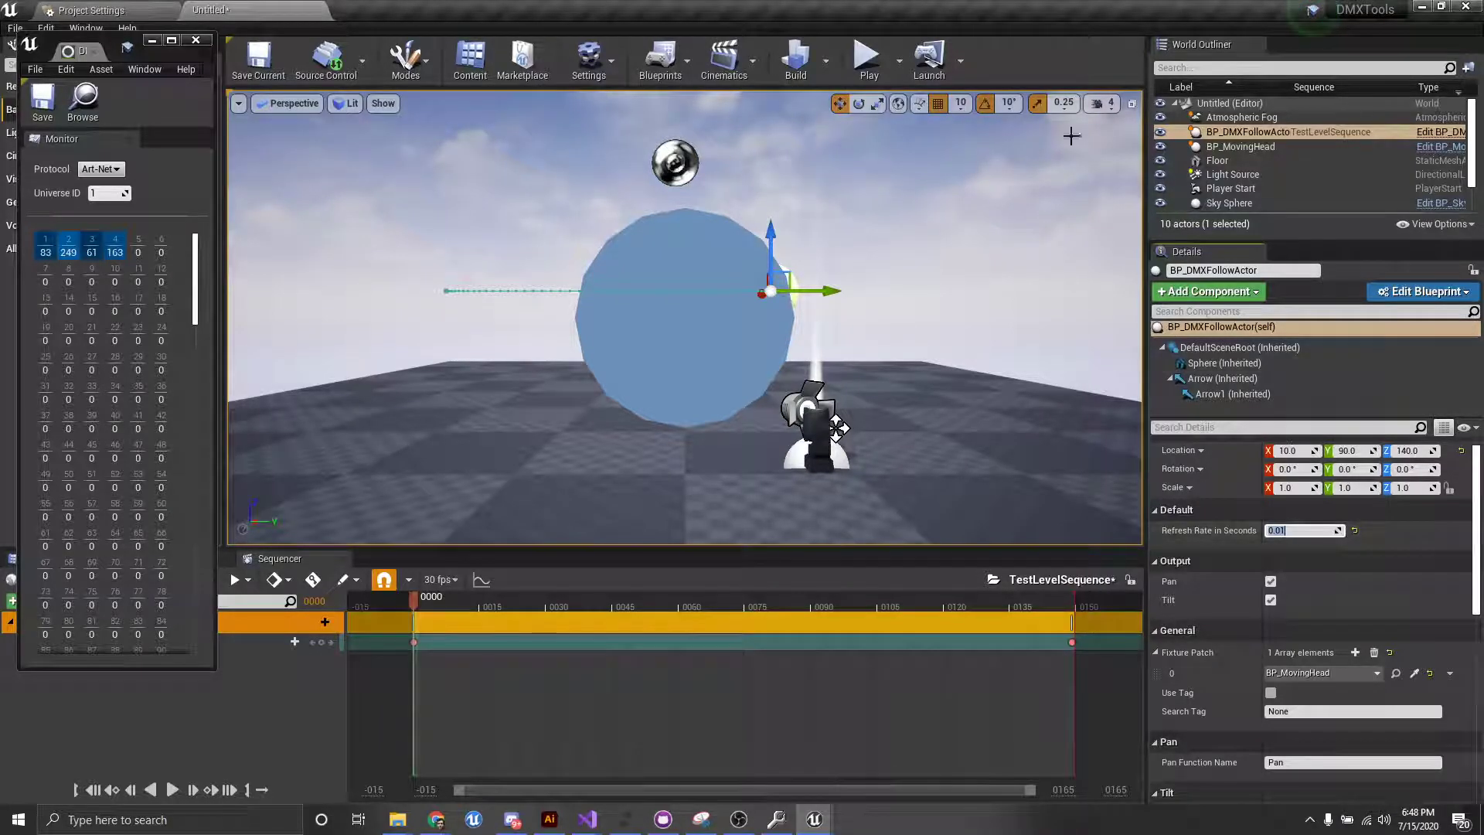
click(868, 70)
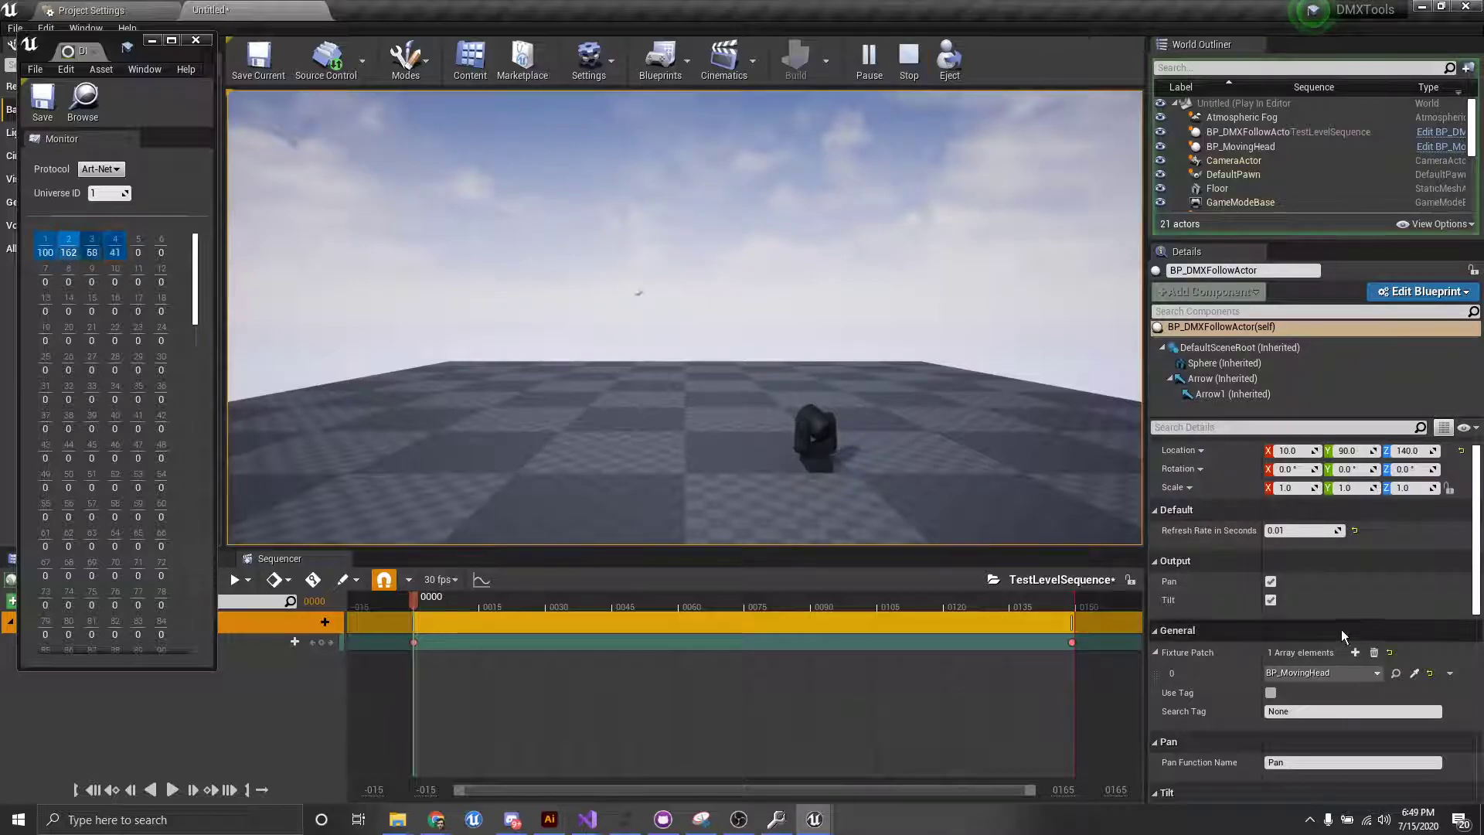
scroll(1343, 633, down, 2)
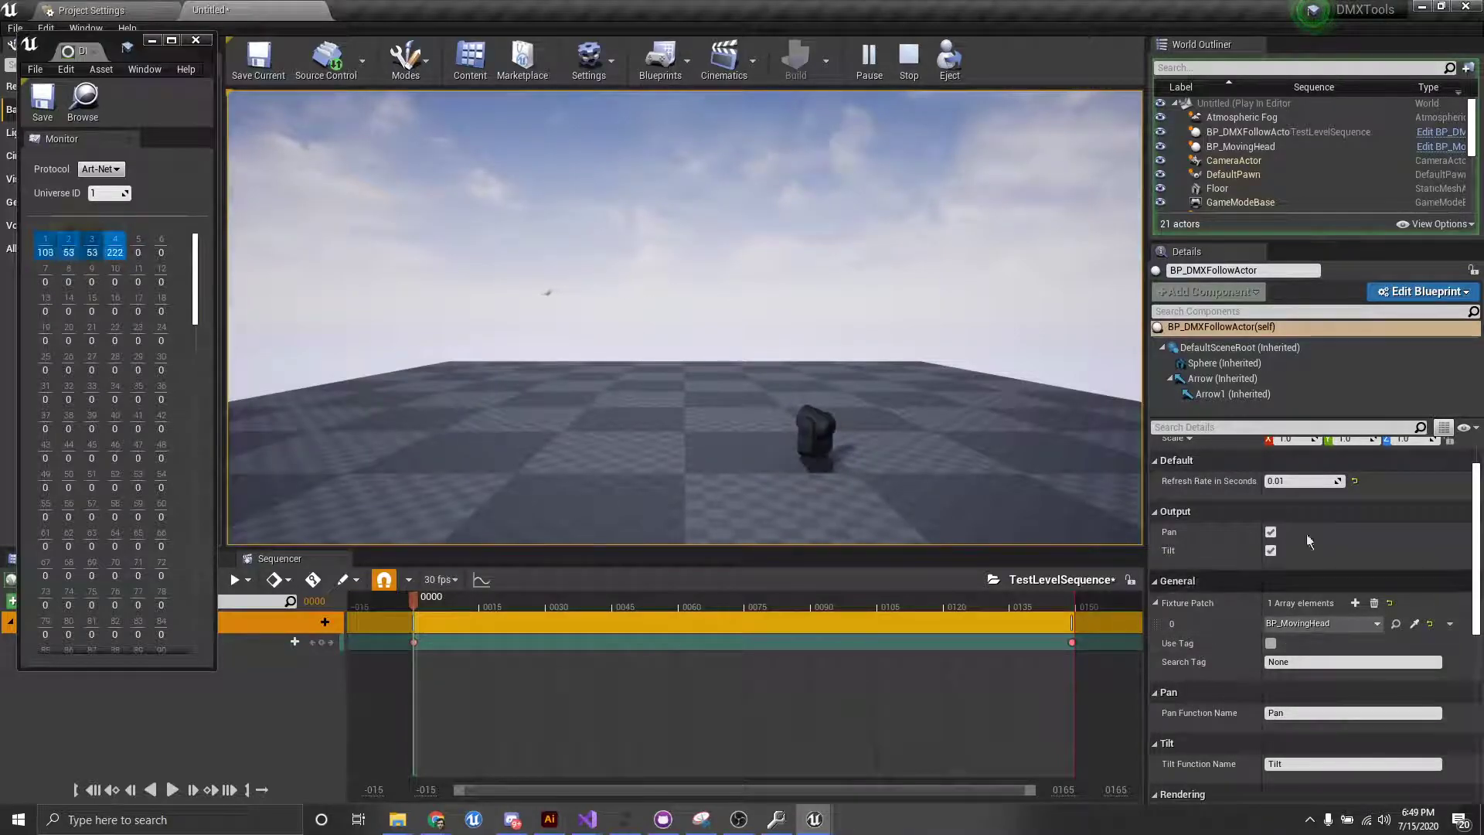
Stop play and duplicate the moving head into two more fixtures
click(909, 56)
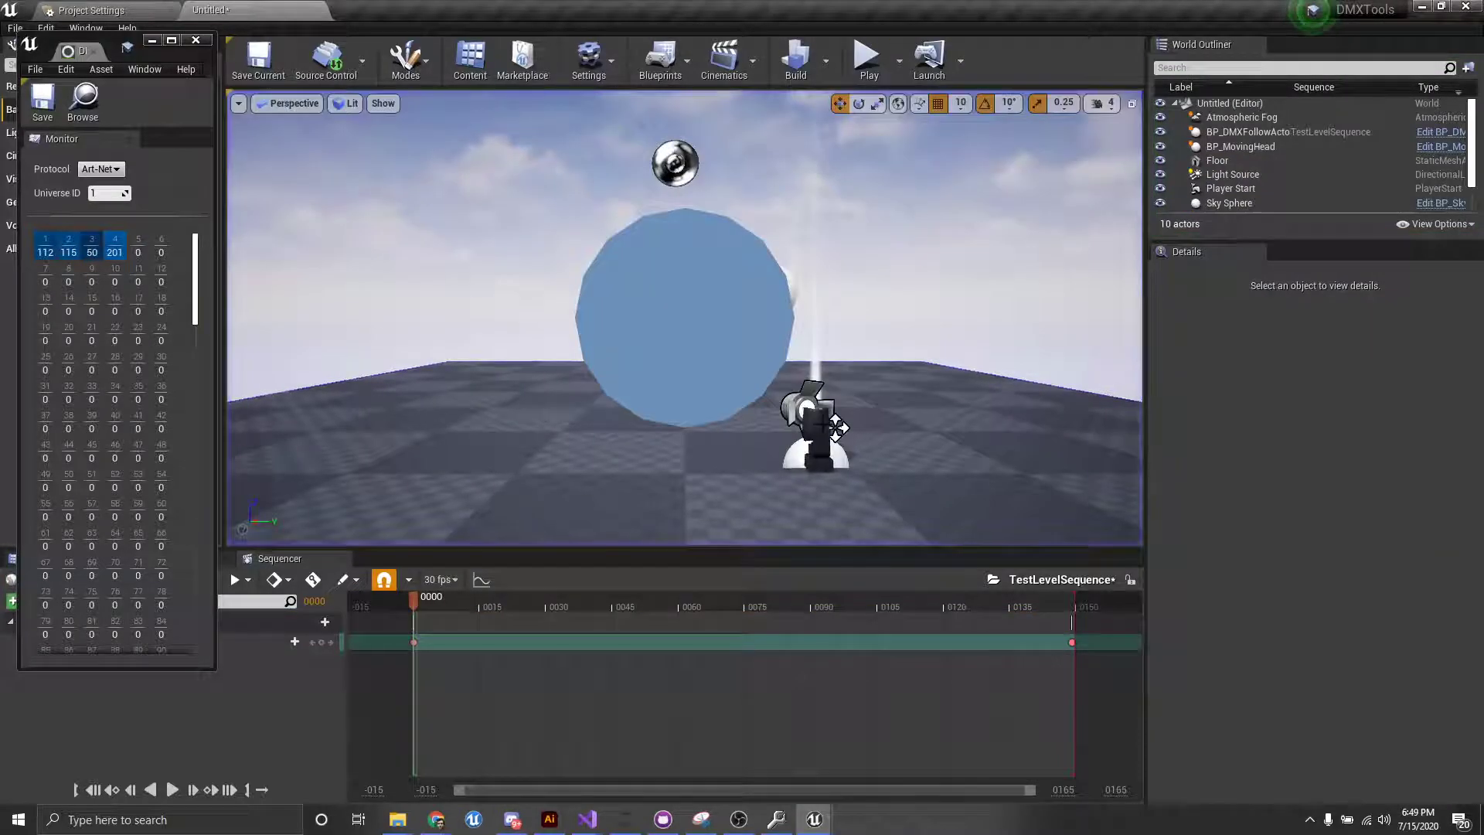
click(819, 427)
scroll(881, 448, up, 5)
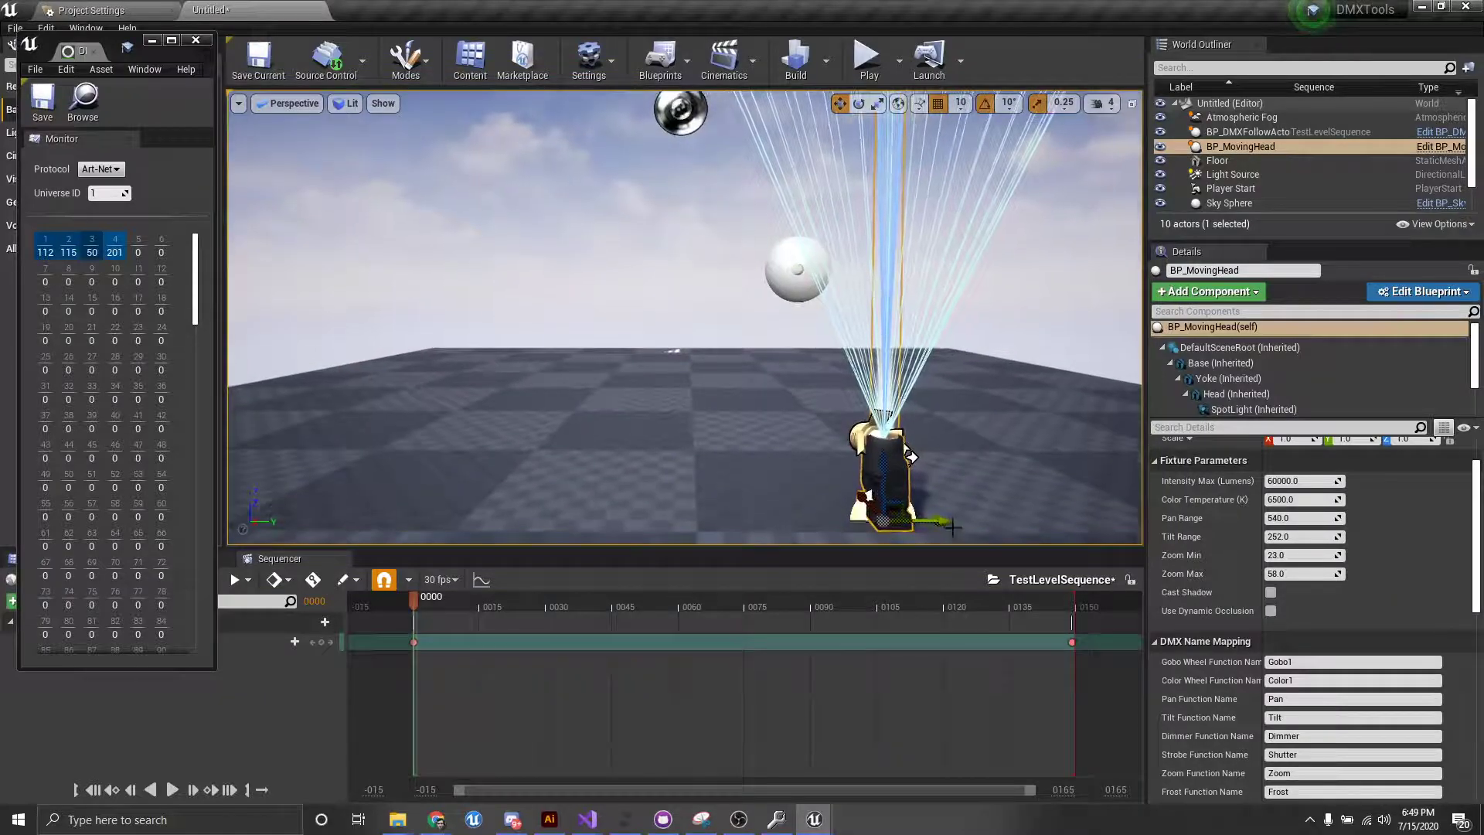
alt+drag(942, 519, 806, 516)
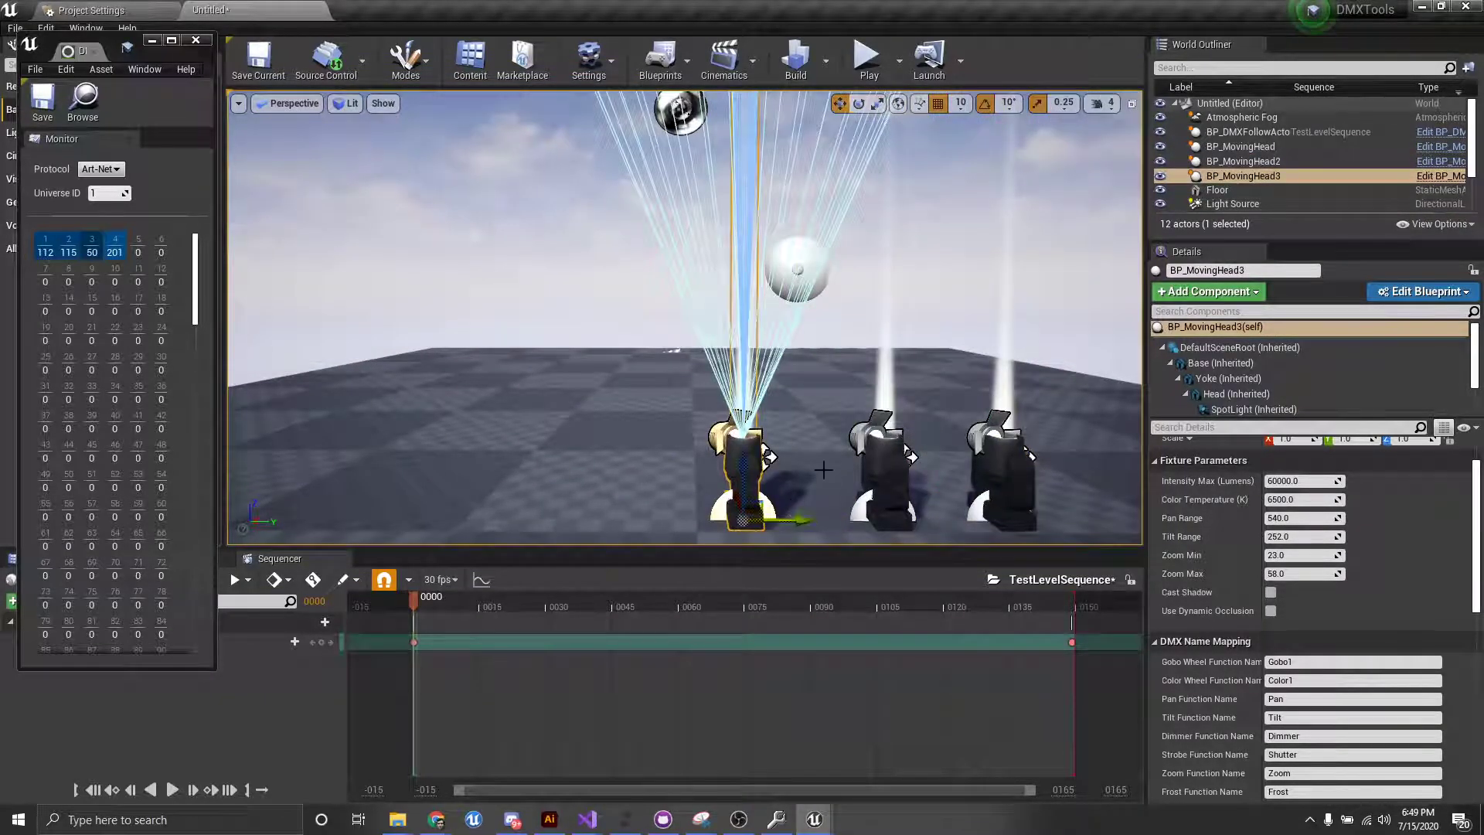
Add two follower Fixture Patch entries and eyedrop BP_MovingHead2 and BP_MovingHead3 into them
click(817, 286)
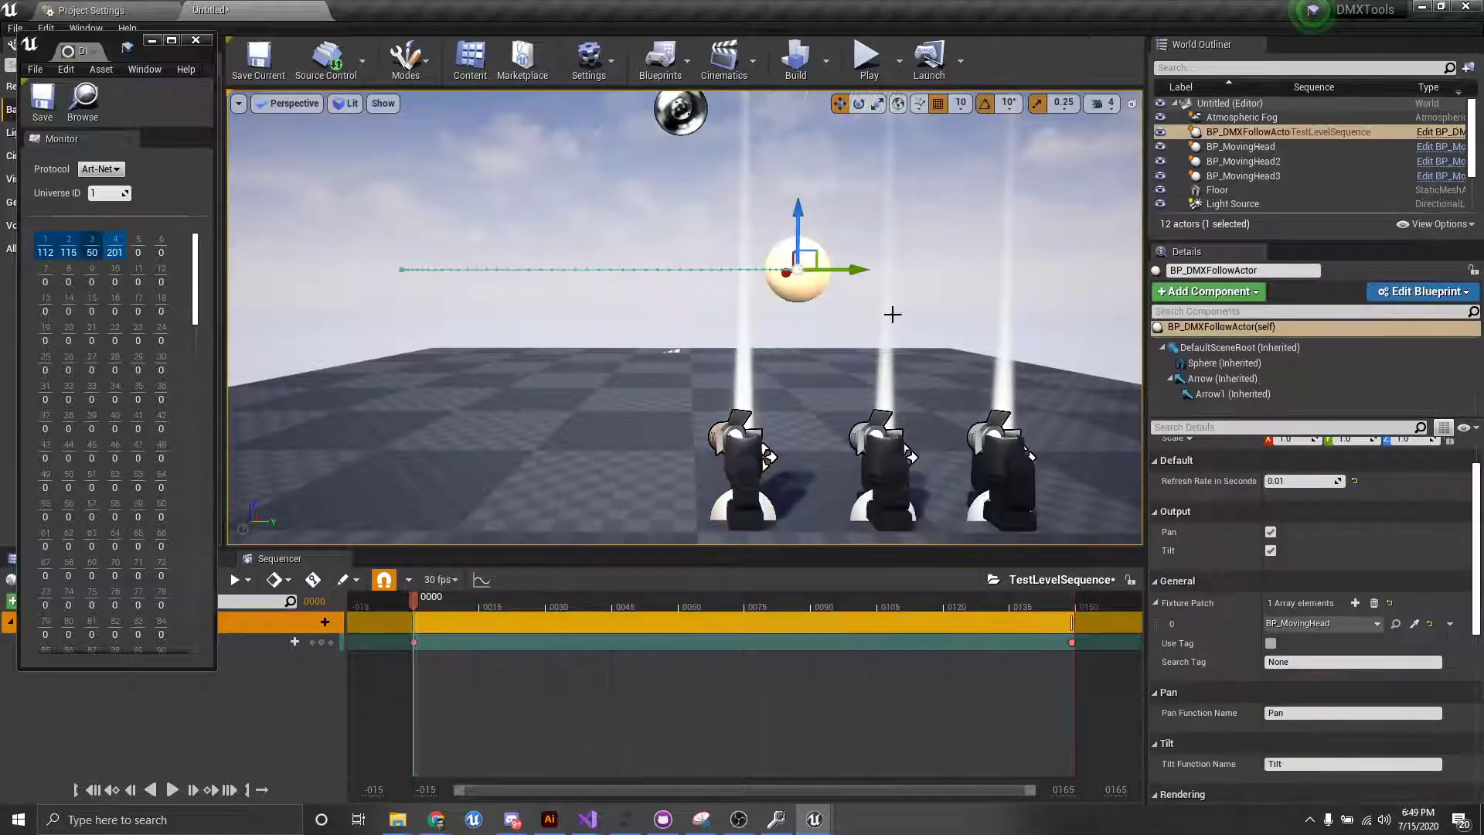
click(1355, 603)
click(1355, 603)
click(1413, 647)
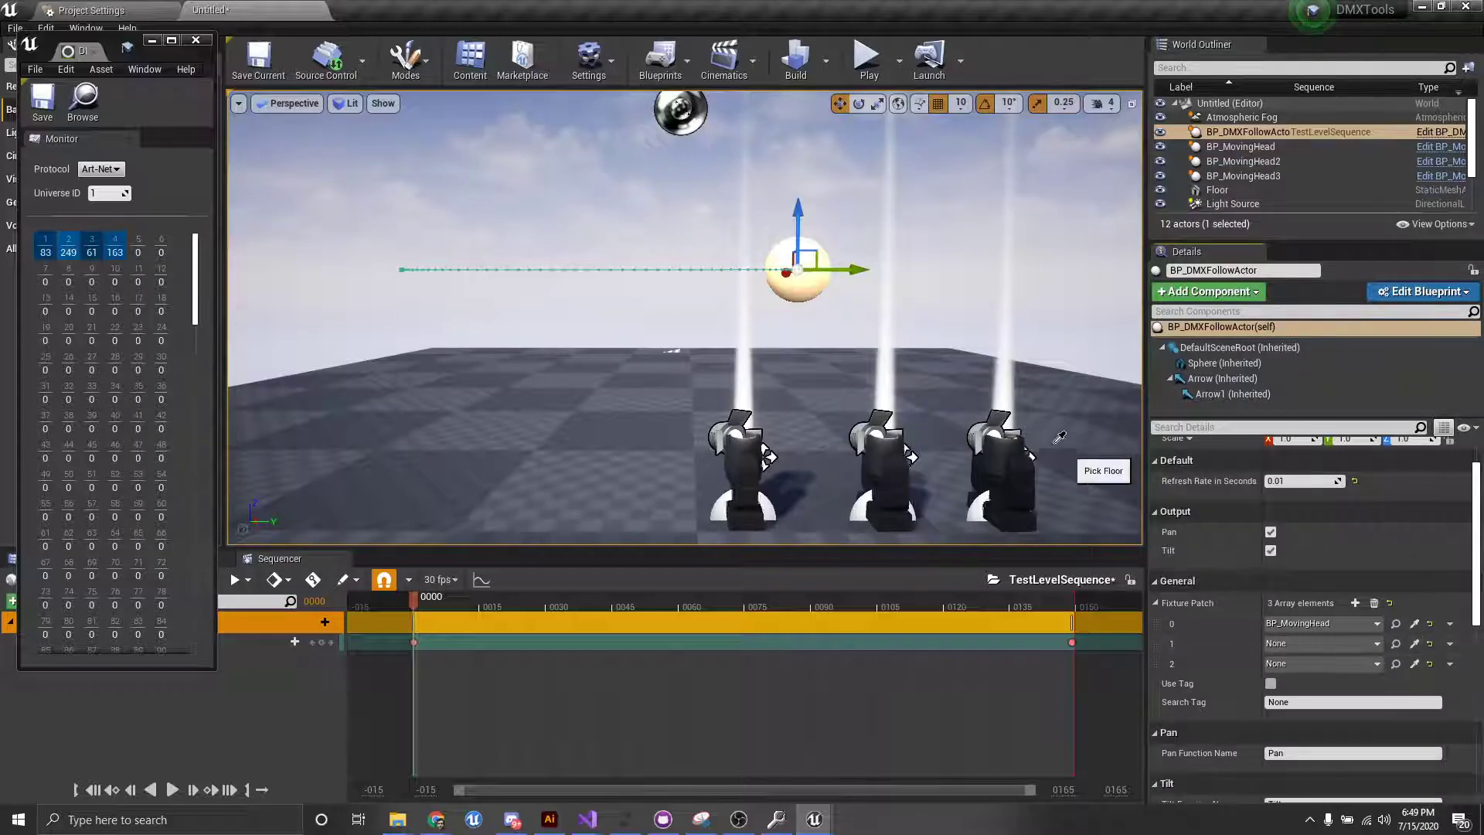
click(997, 463)
click(1414, 664)
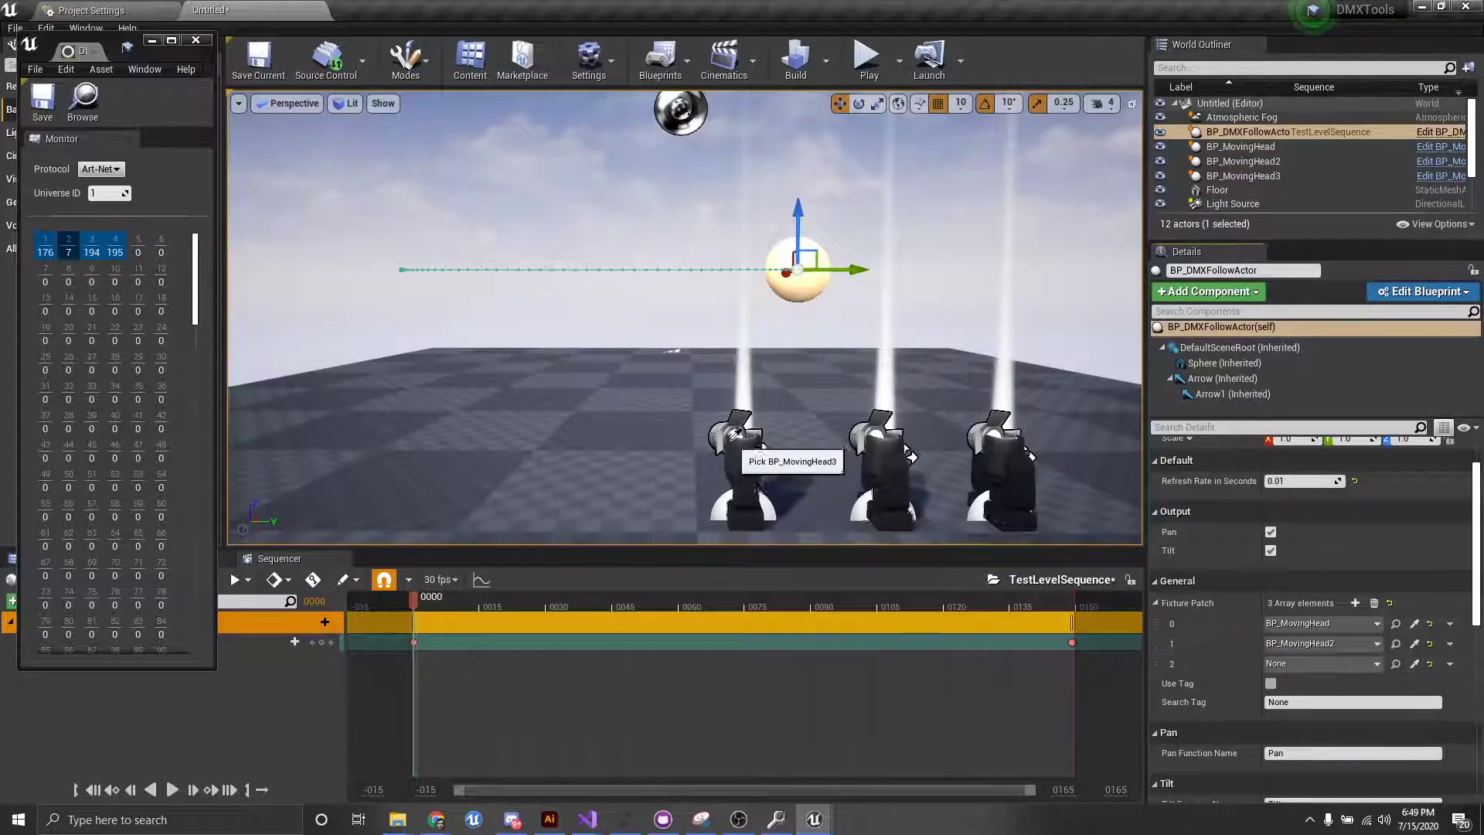
click(754, 472)
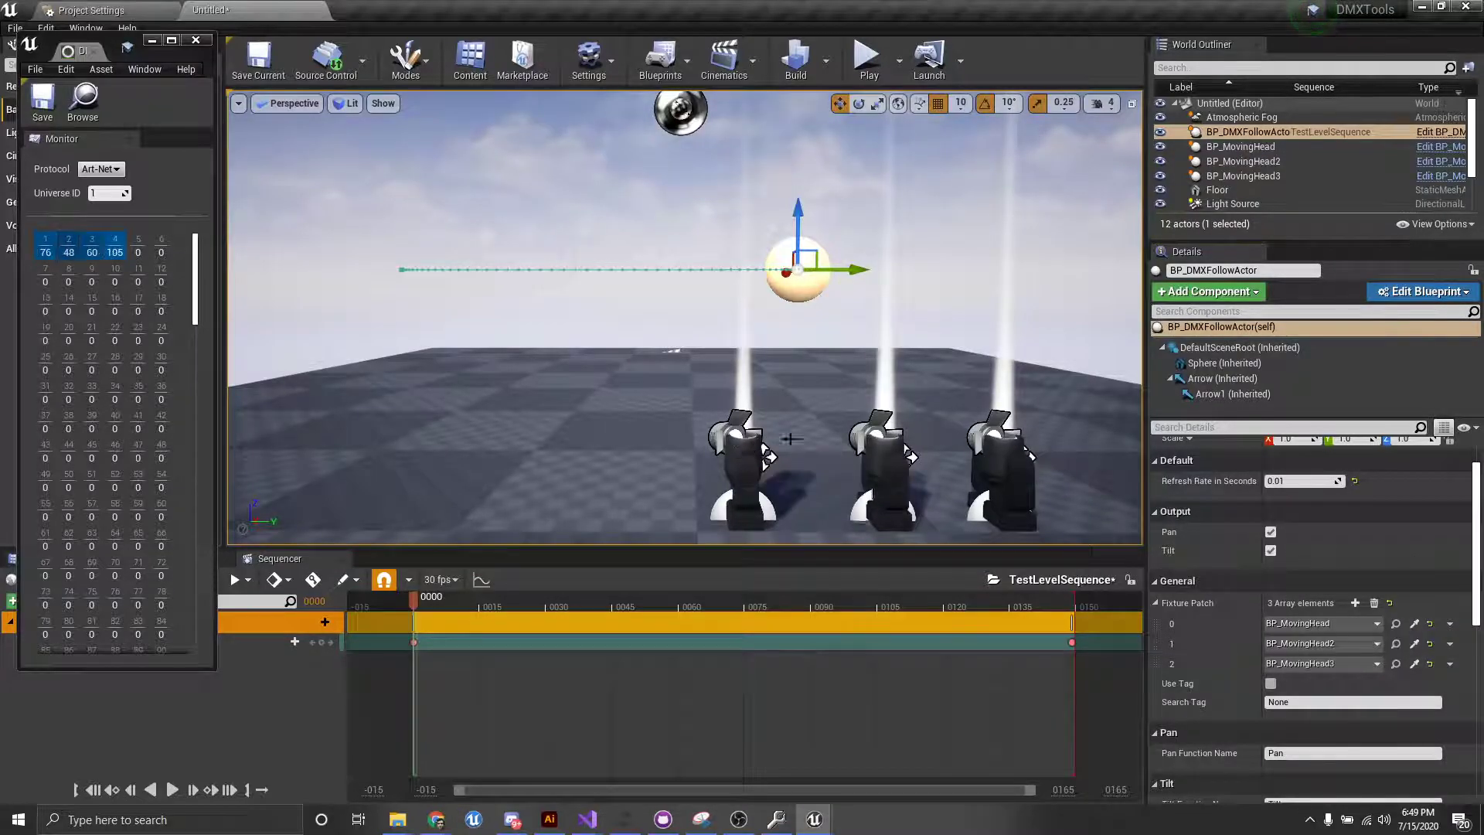
Test-play the level, stop it, and reselect the BP_DMXFollowActor sphere
click(868, 73)
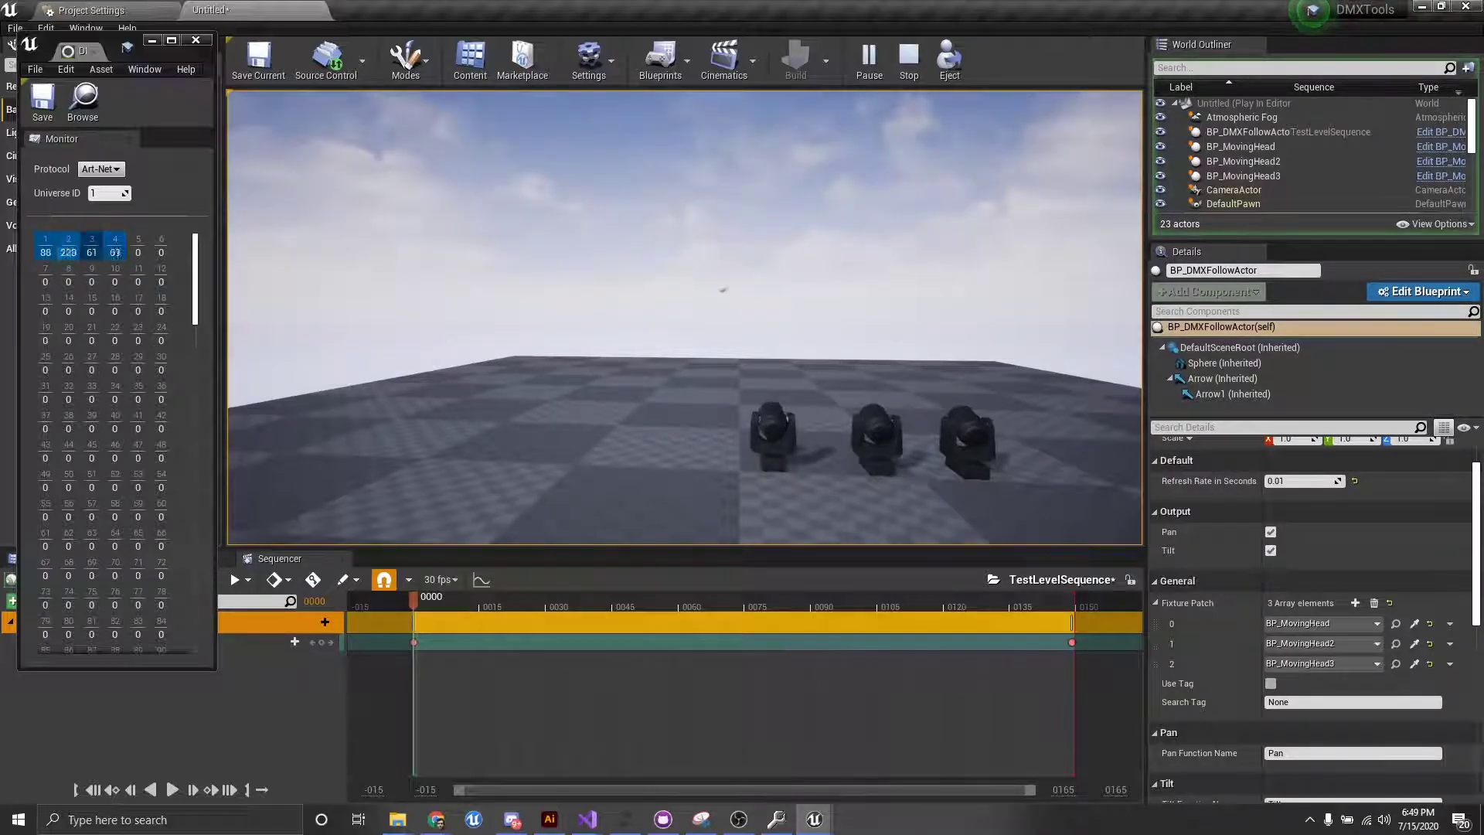
key(Escape)
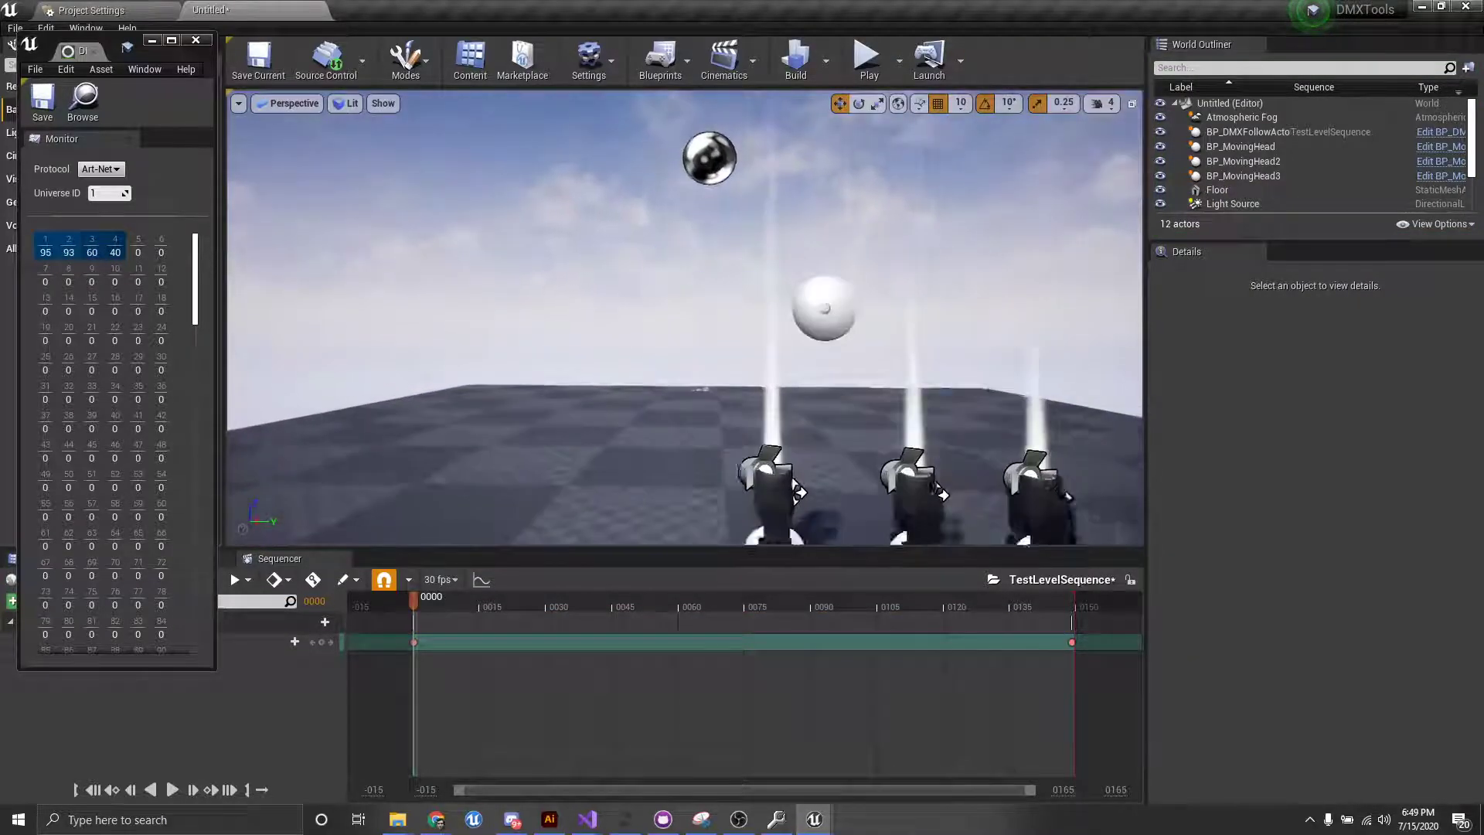
right_drag(841, 332, 840, 332)
click(794, 269)
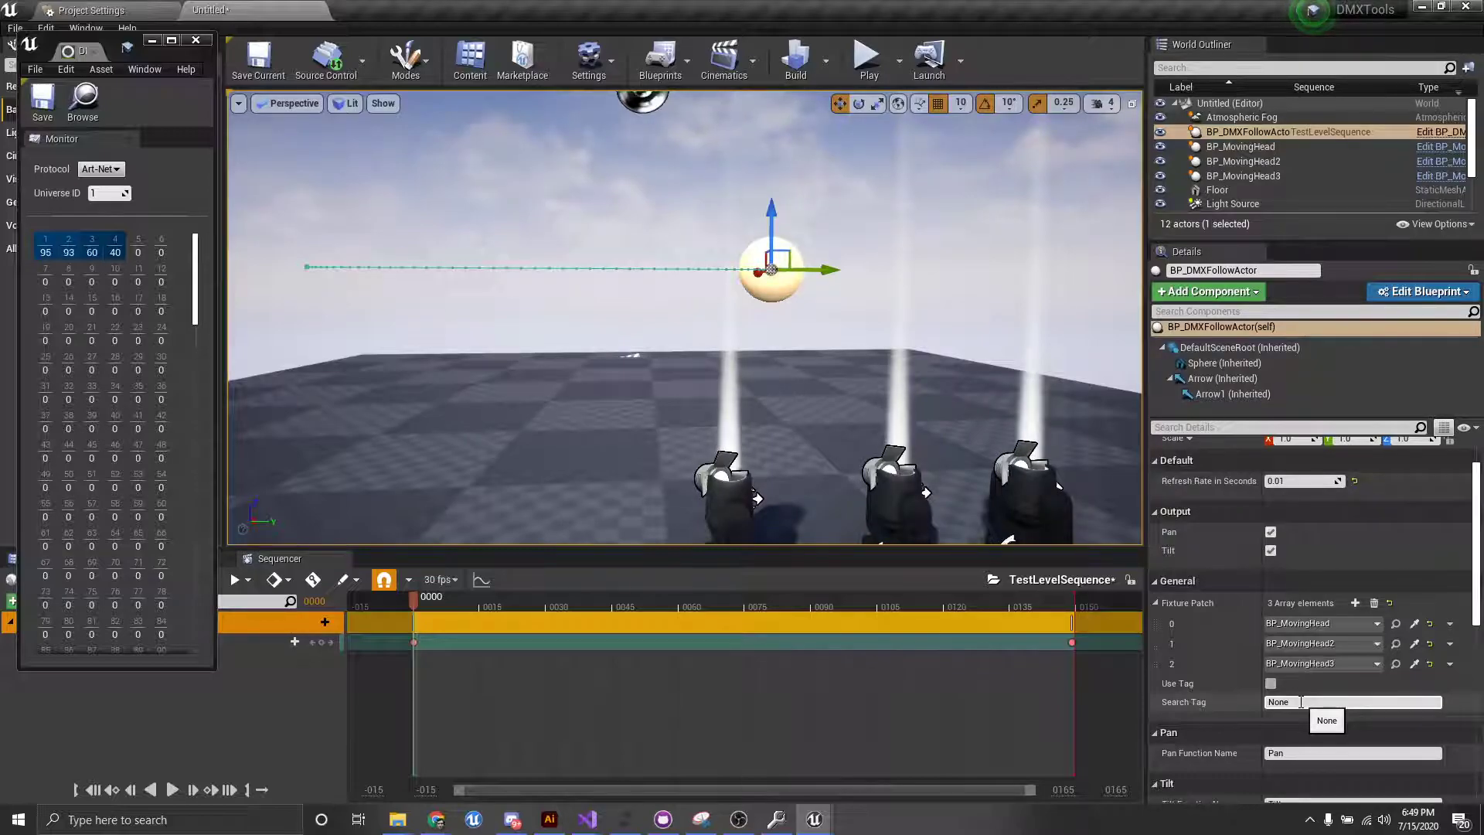
Add the actor tag MH to the second moving head's Tags list
click(1395, 643)
scroll(1296, 602, down, 10)
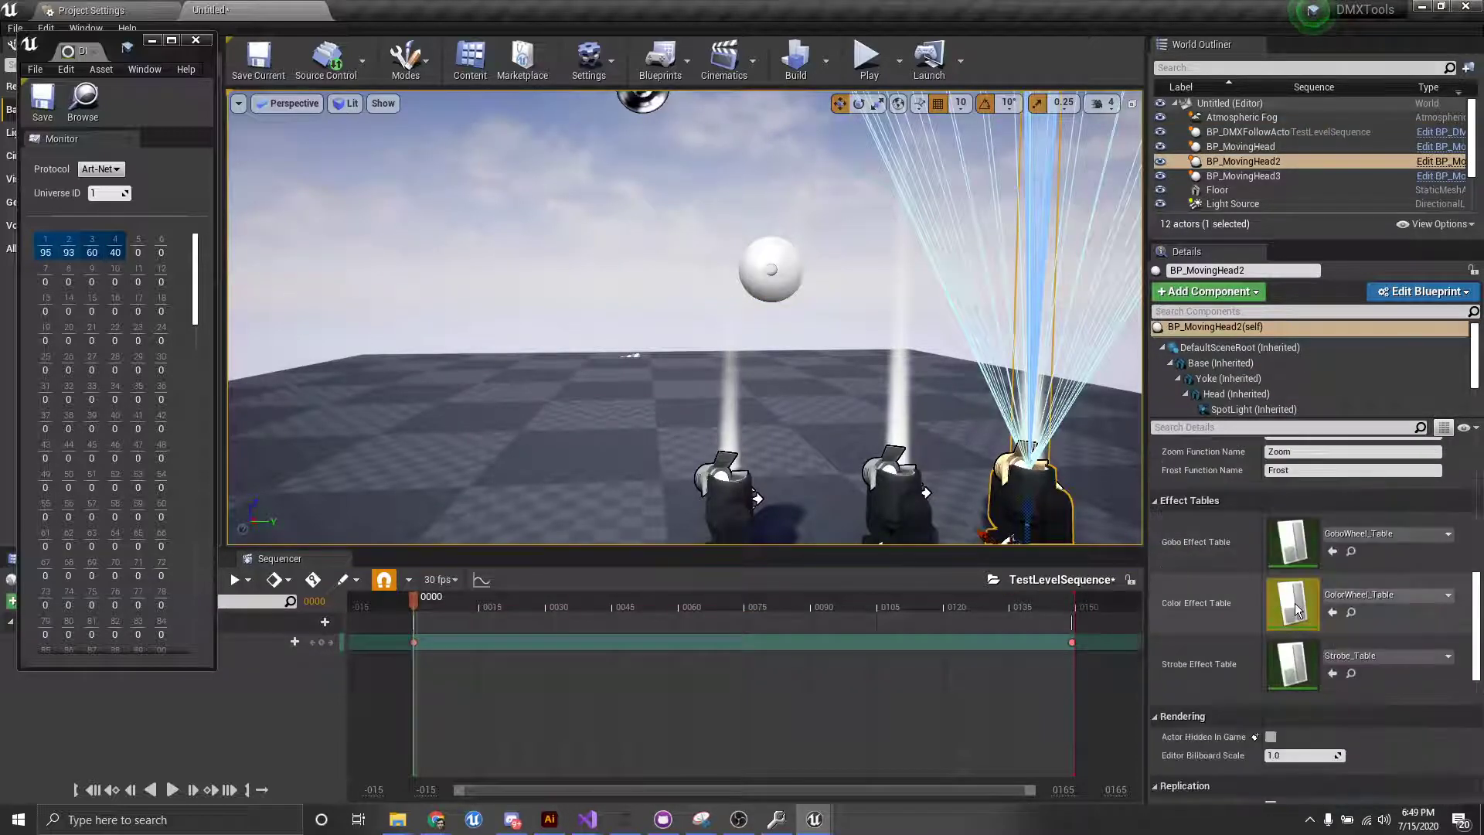
click(1306, 310)
text(ta)
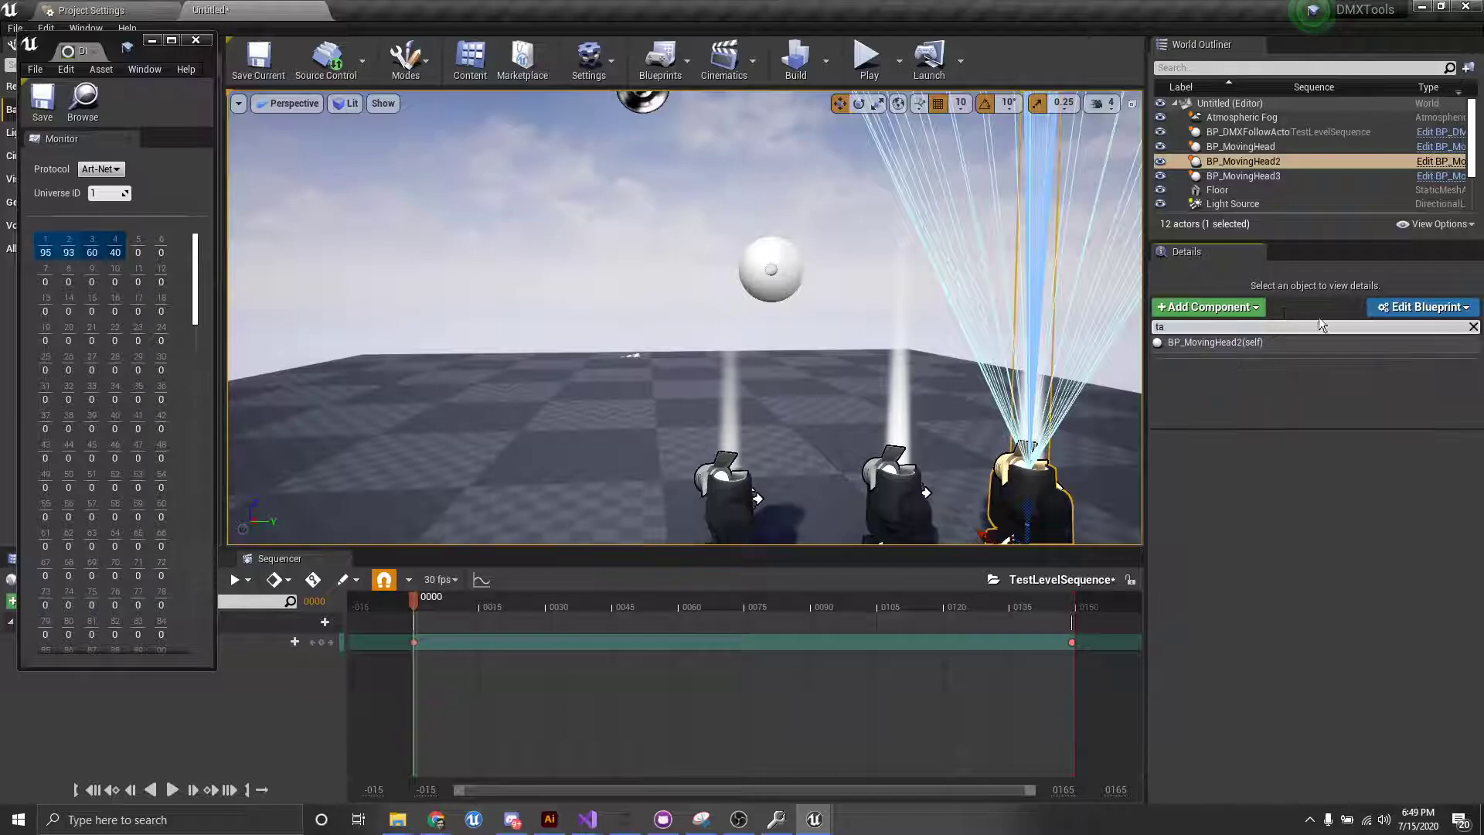
key(BackSpace)
key(BackSpace)
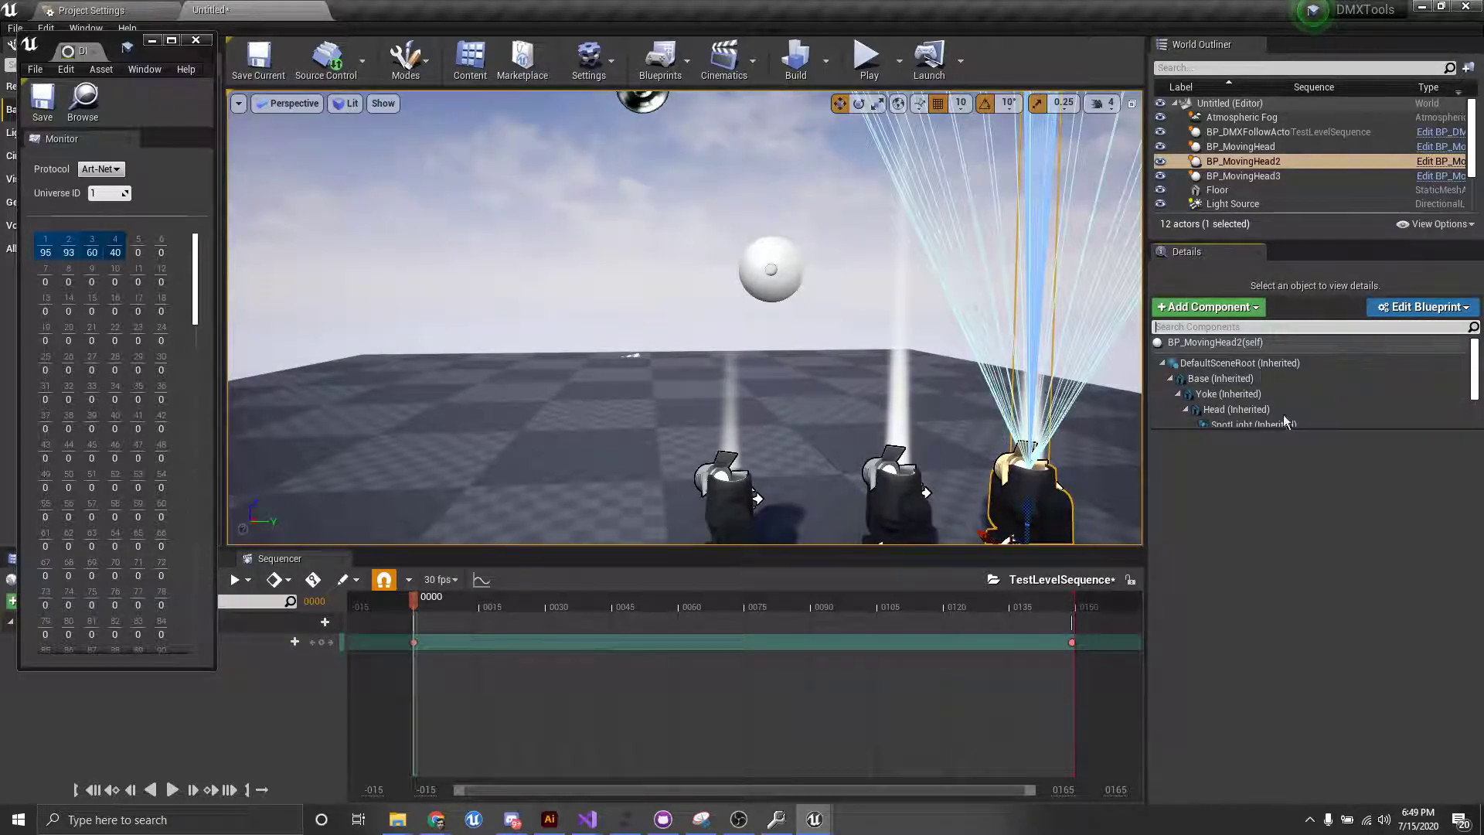
click(1229, 342)
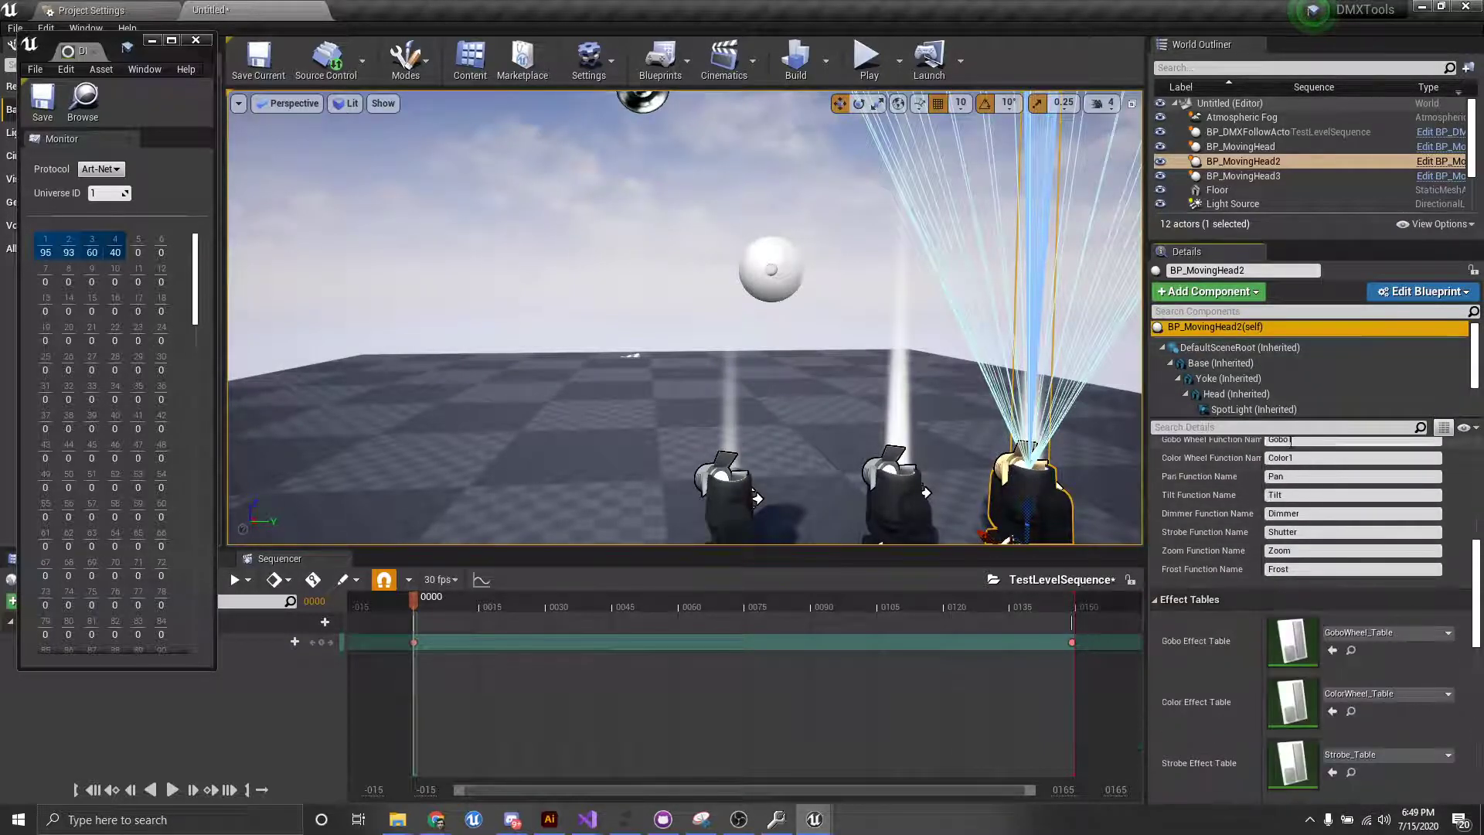
click(1286, 427)
text(tag)
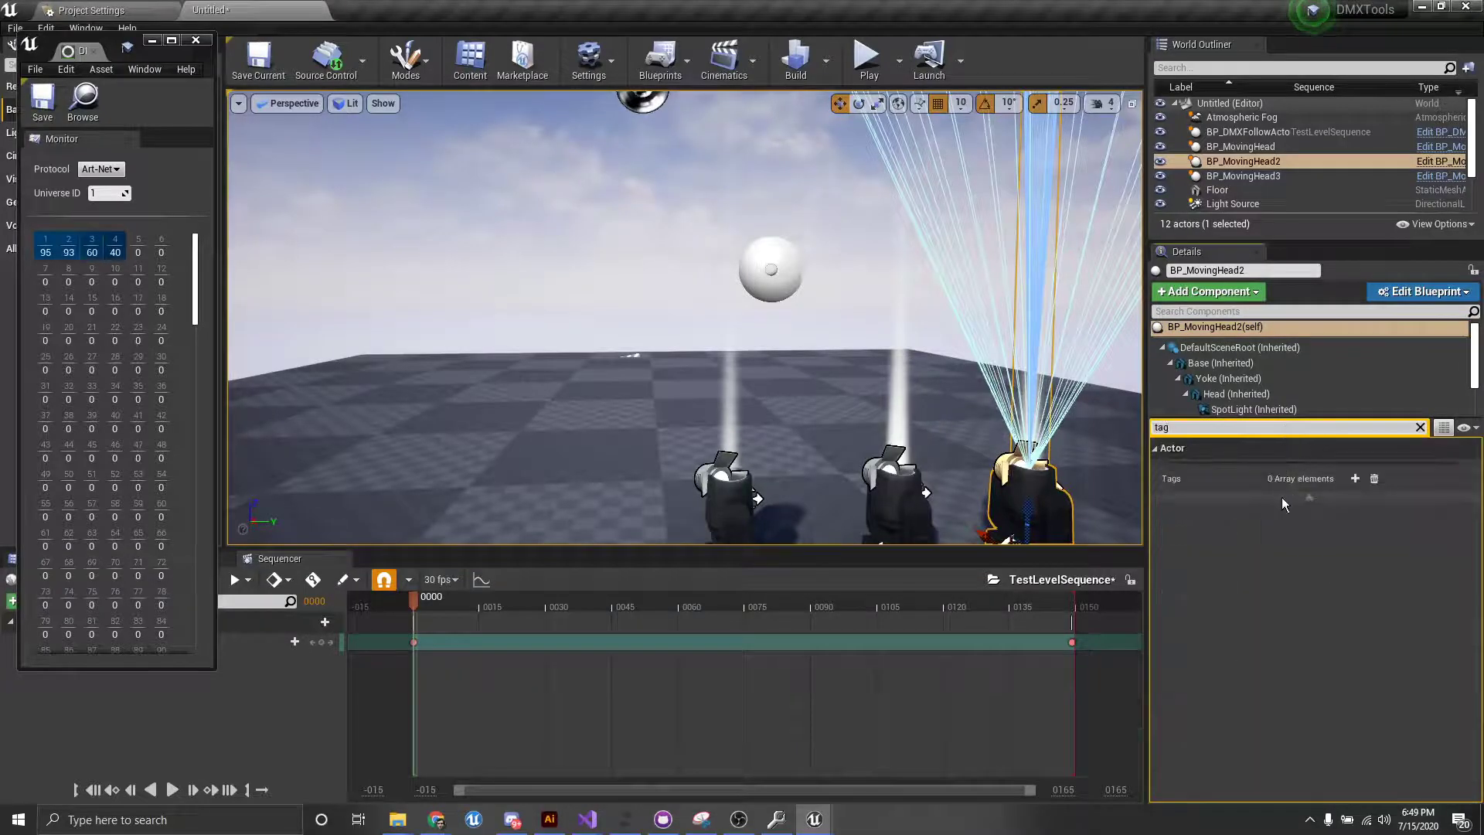
click(1354, 478)
click(1286, 499)
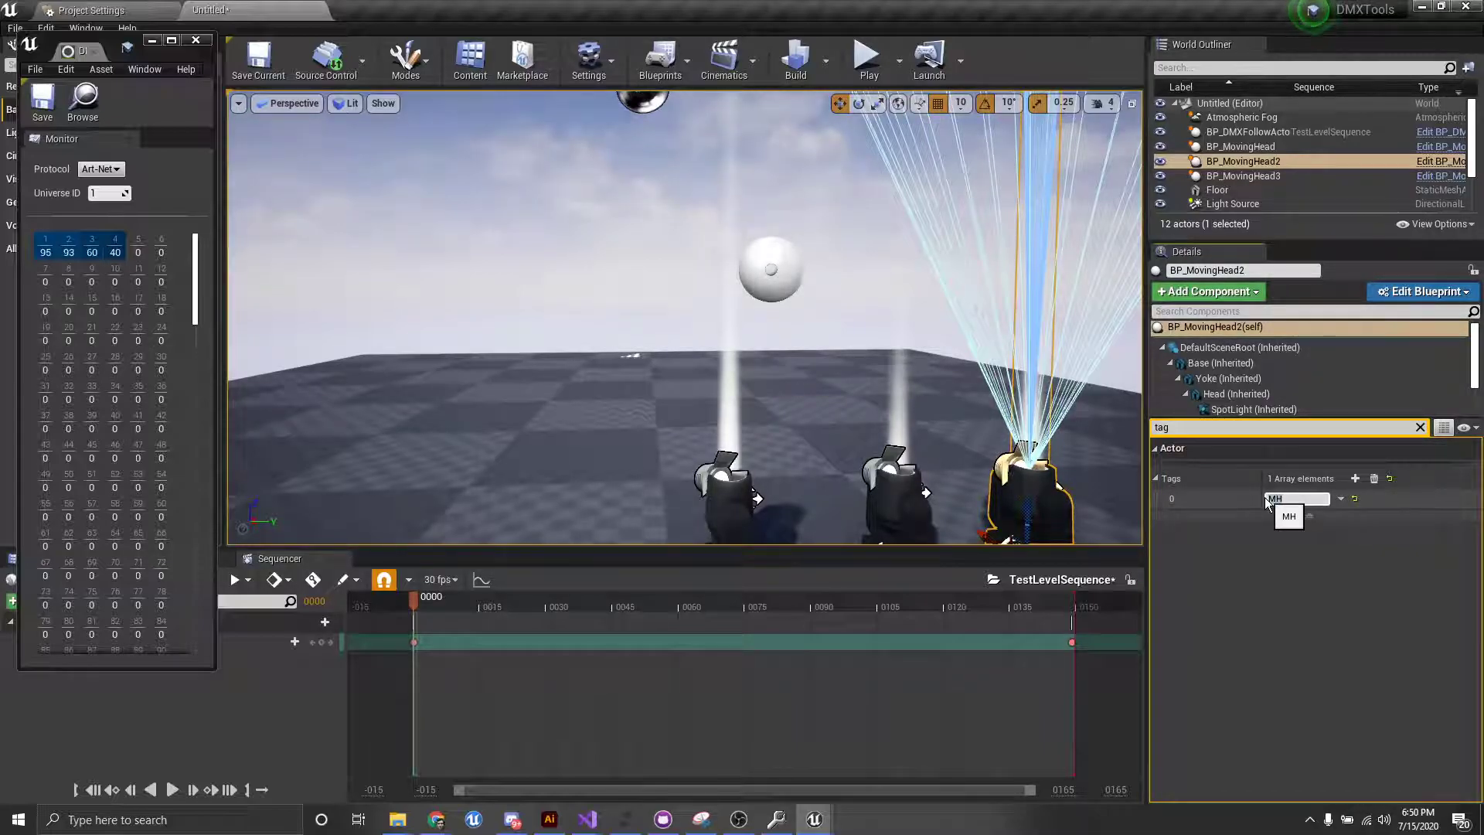
Add the MH tag to the remaining two moving heads and clear the details filter
click(902, 500)
ctrl+click(740, 510)
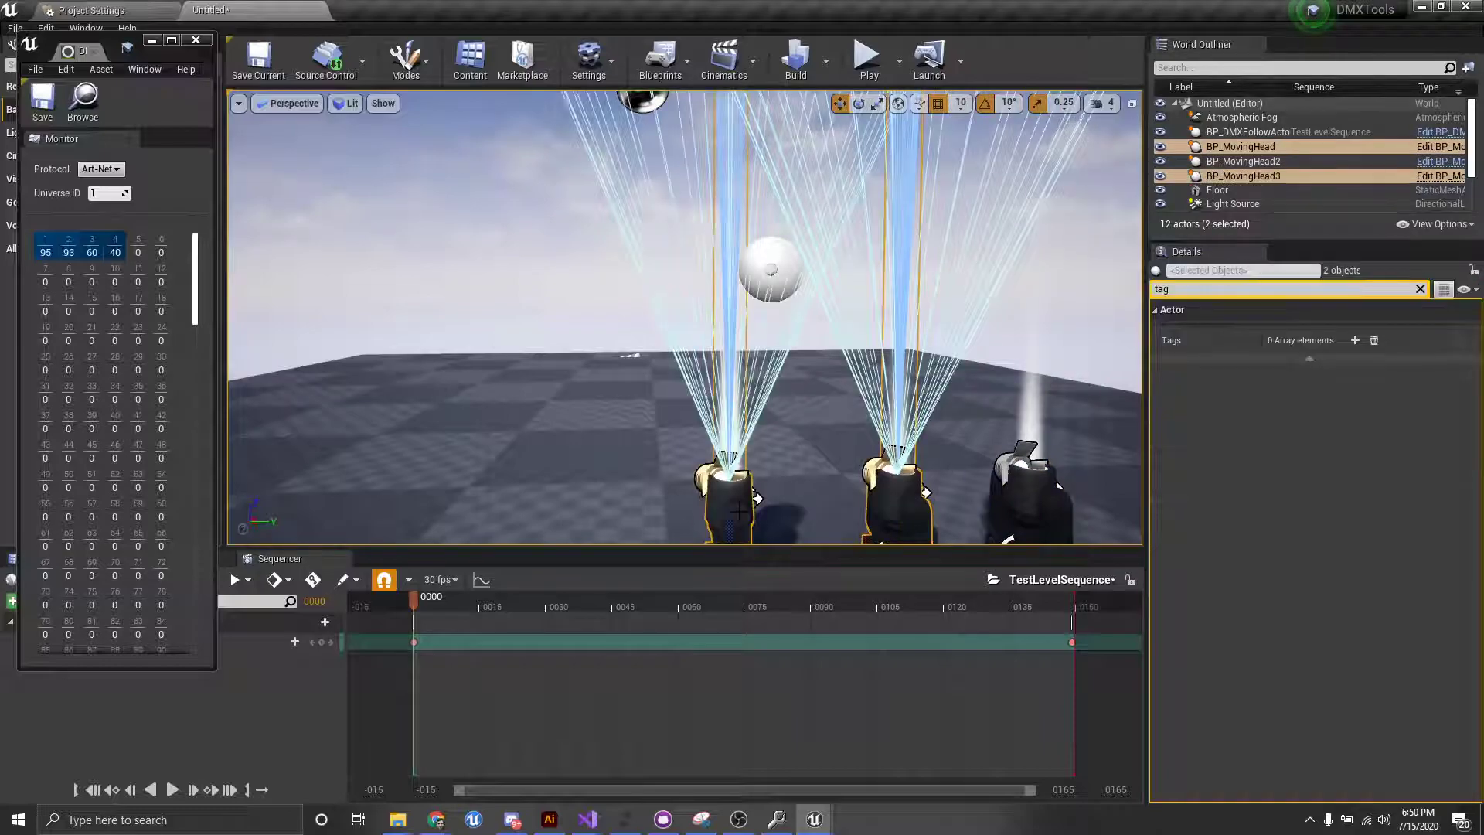
click(1354, 340)
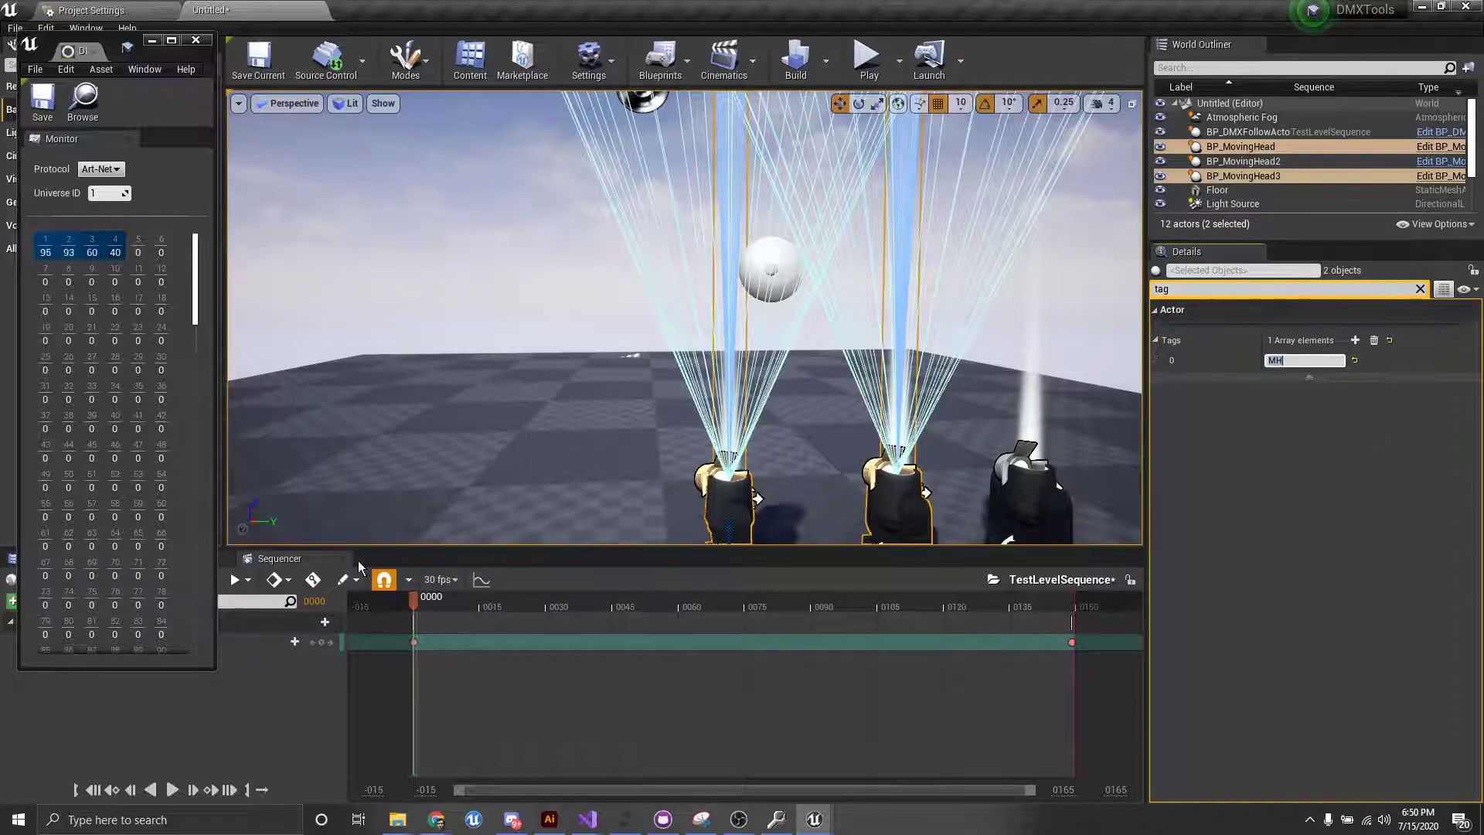
click(1420, 288)
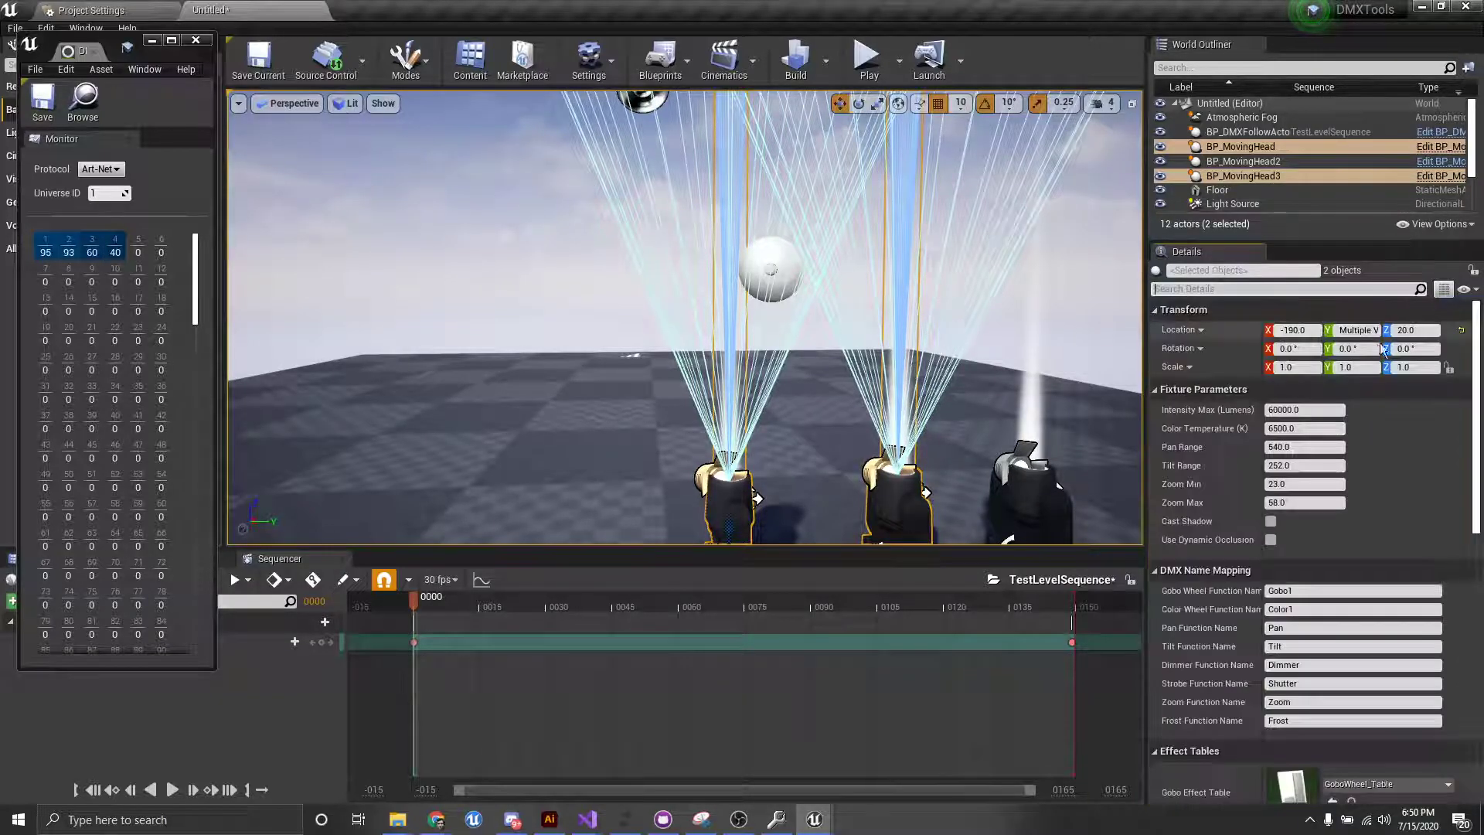
Empty BP_DMXFollowActor's Fixture Patch, enable Use Tag with Search Tag MH, and play the level
click(787, 294)
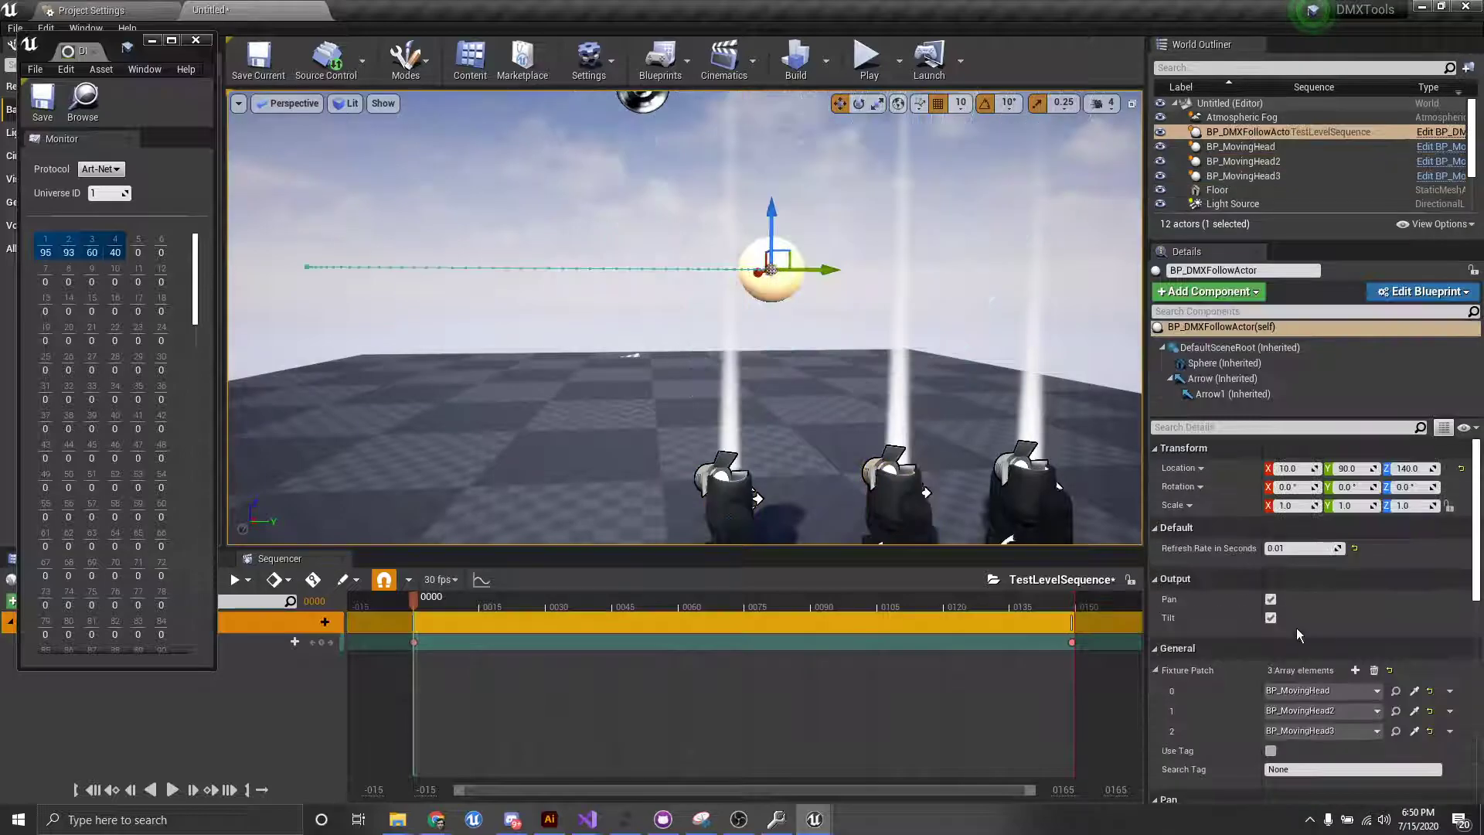
click(1373, 670)
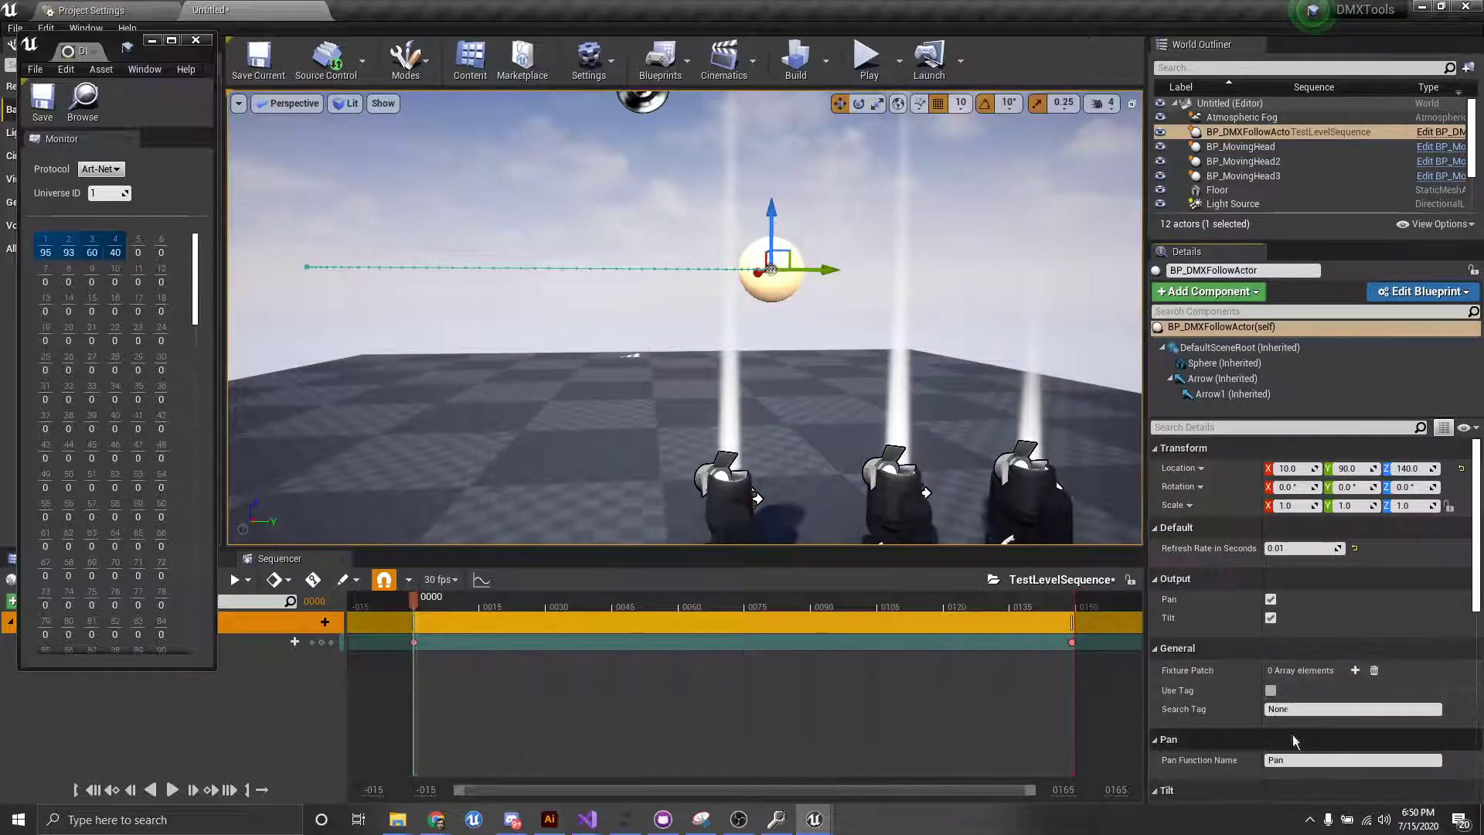
click(1271, 690)
click(1314, 708)
text(MH)
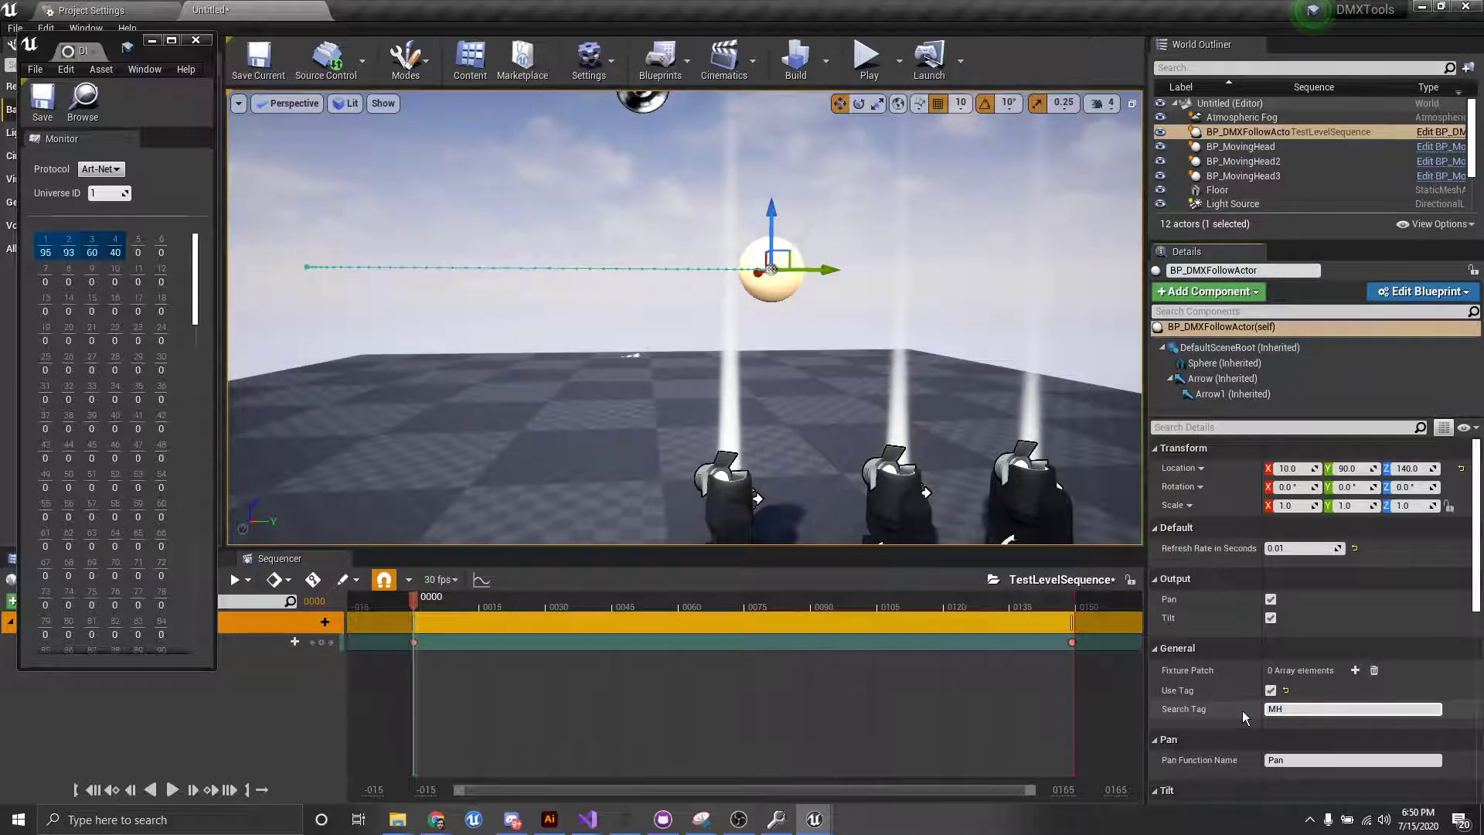
key(Return)
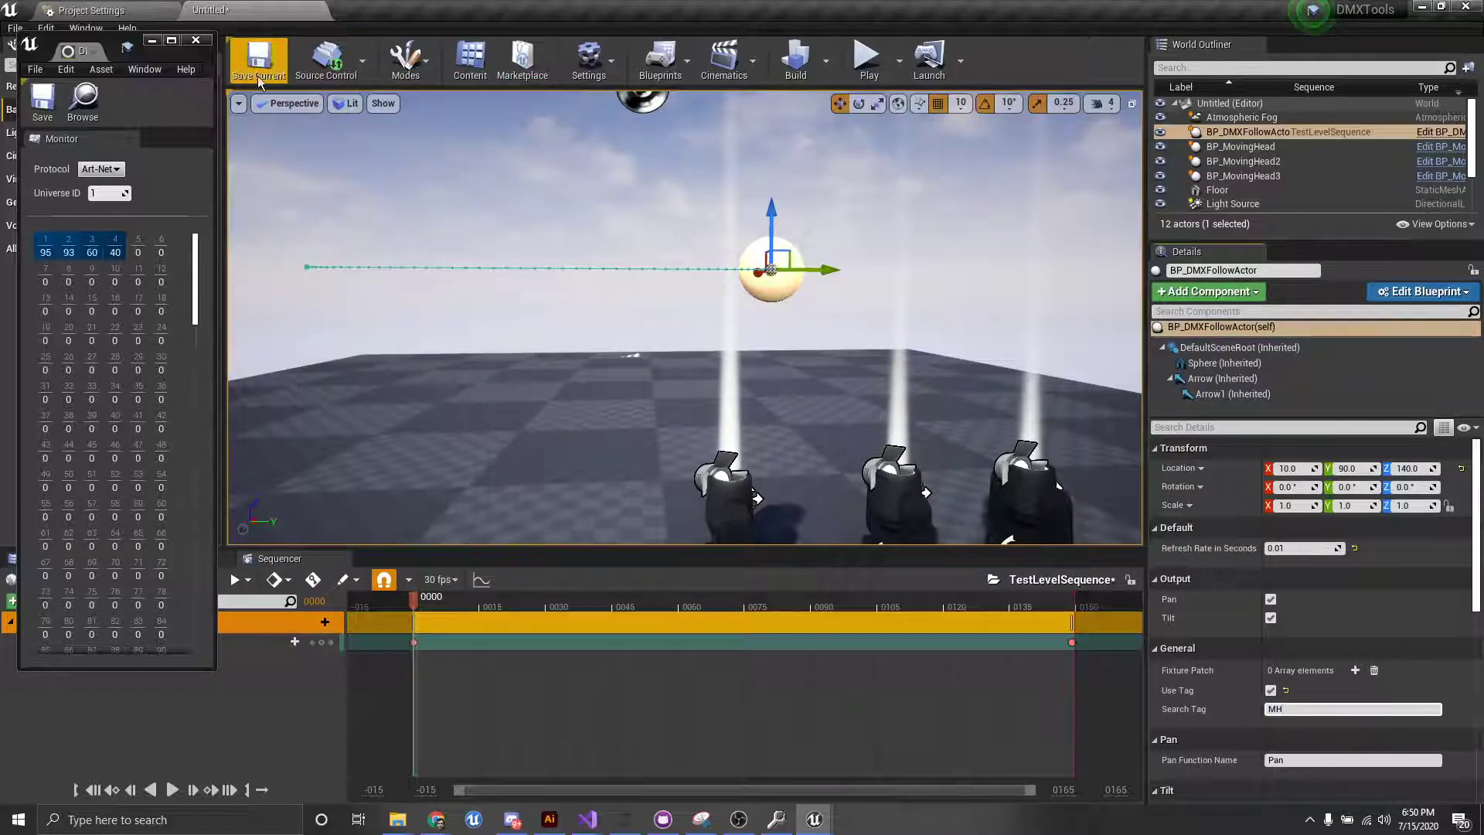
click(869, 73)
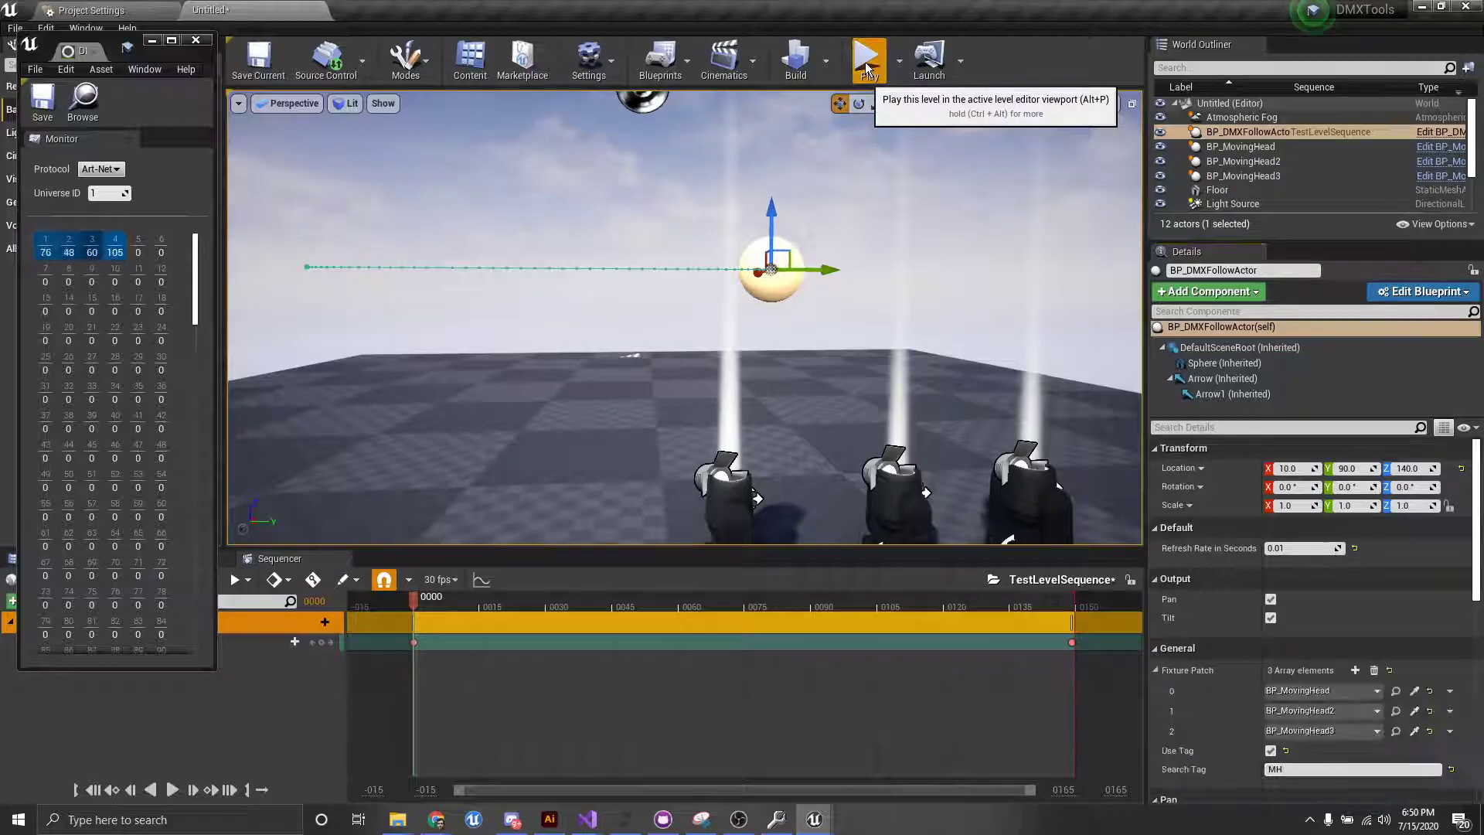